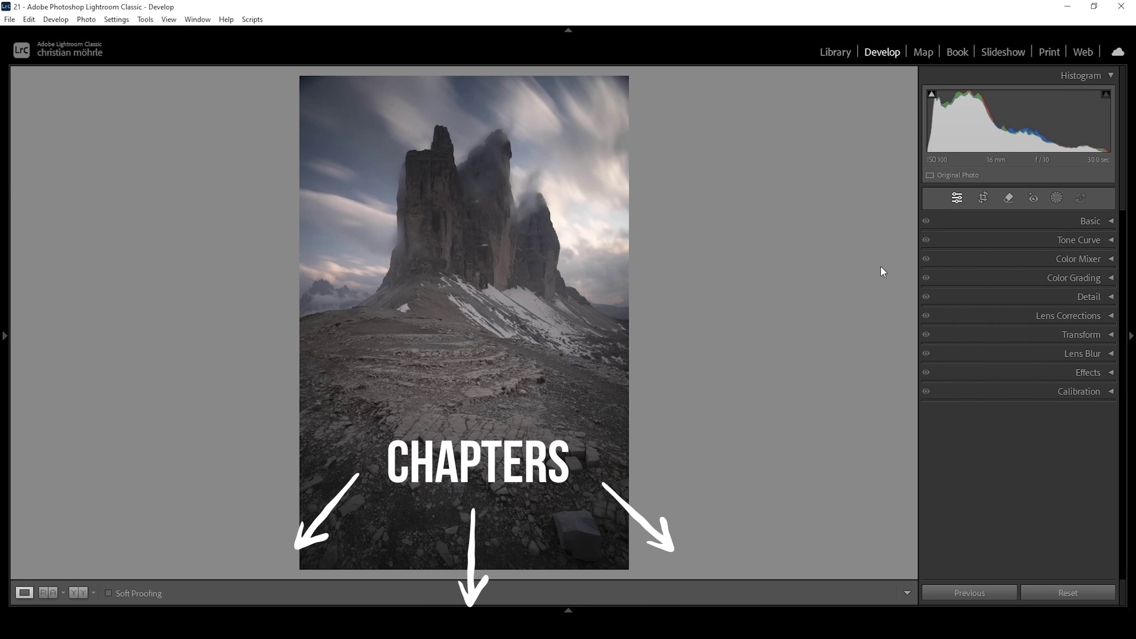
Change the photo's profile to Adobe Landscape in the Basic adjustments
{"action": "left_click", "coordinate": [1065, 223]}
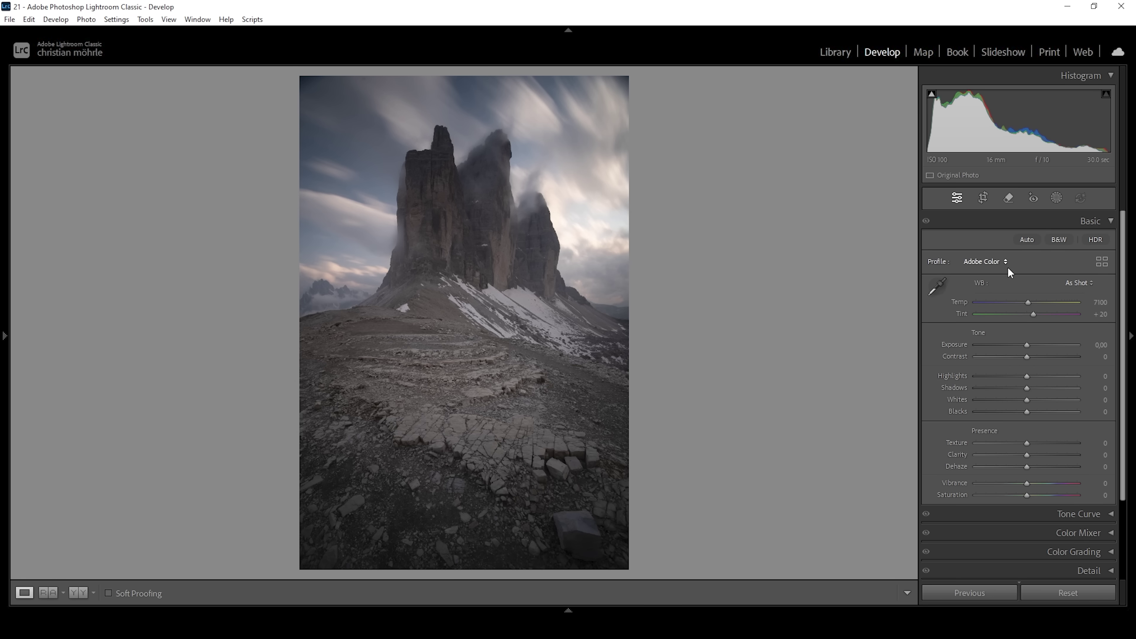
{"action": "left_click", "coordinate": [995, 262]}
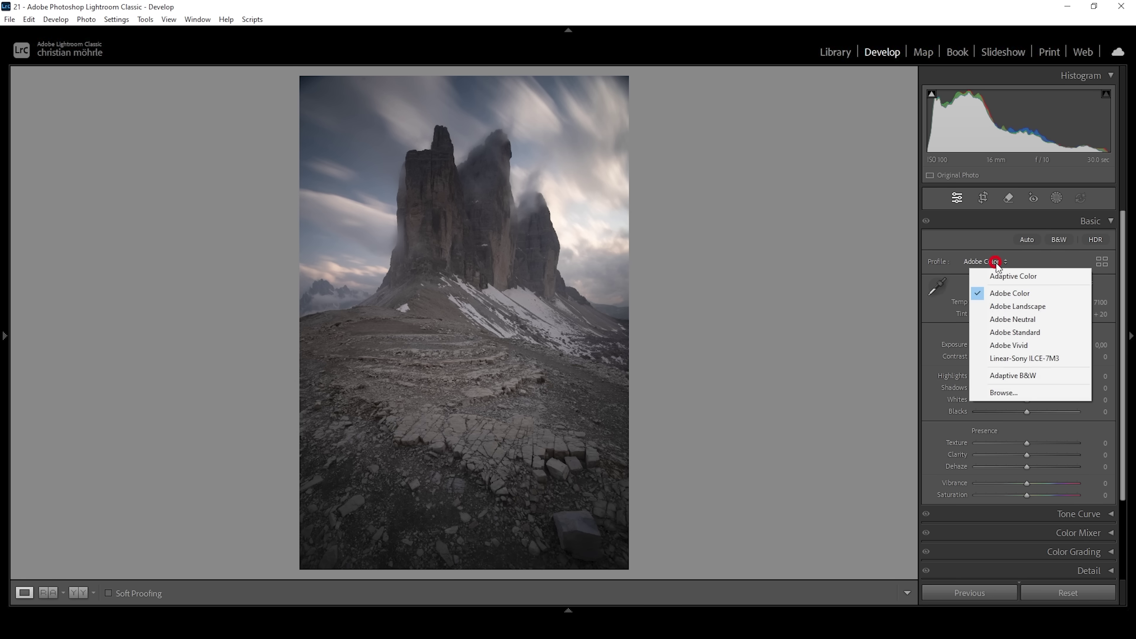
{"action": "left_click", "coordinate": [999, 308]}
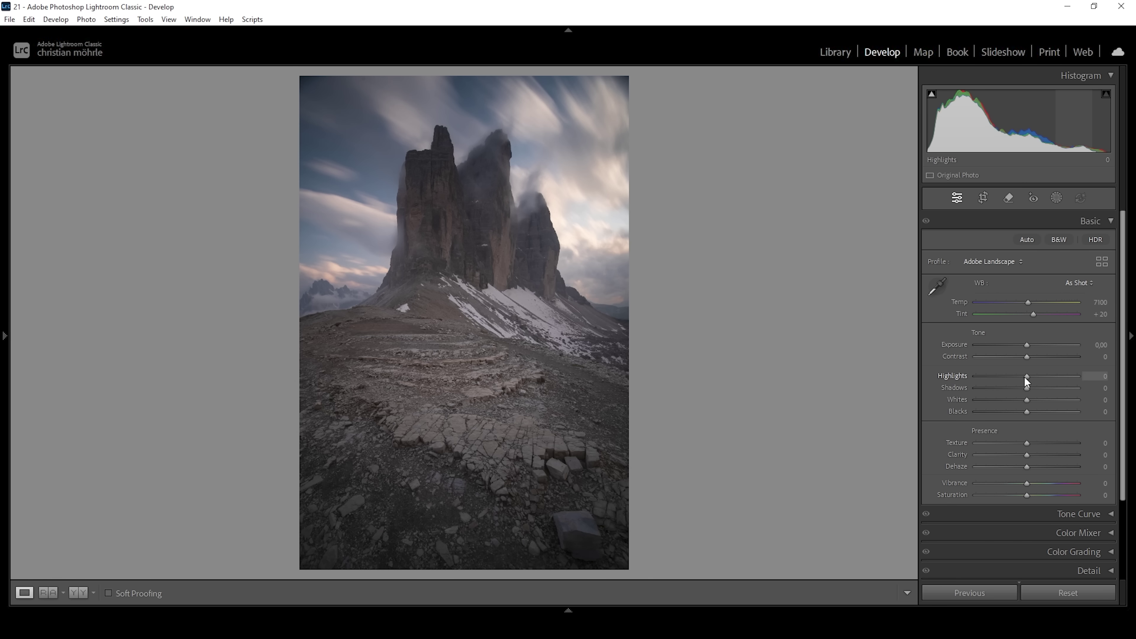
Lower the photo's Highlights to -36 and raise its Shadows to +12
{"action": "left_click_drag", "start_coordinate": [1025, 377], "coordinate": [1008, 376]}
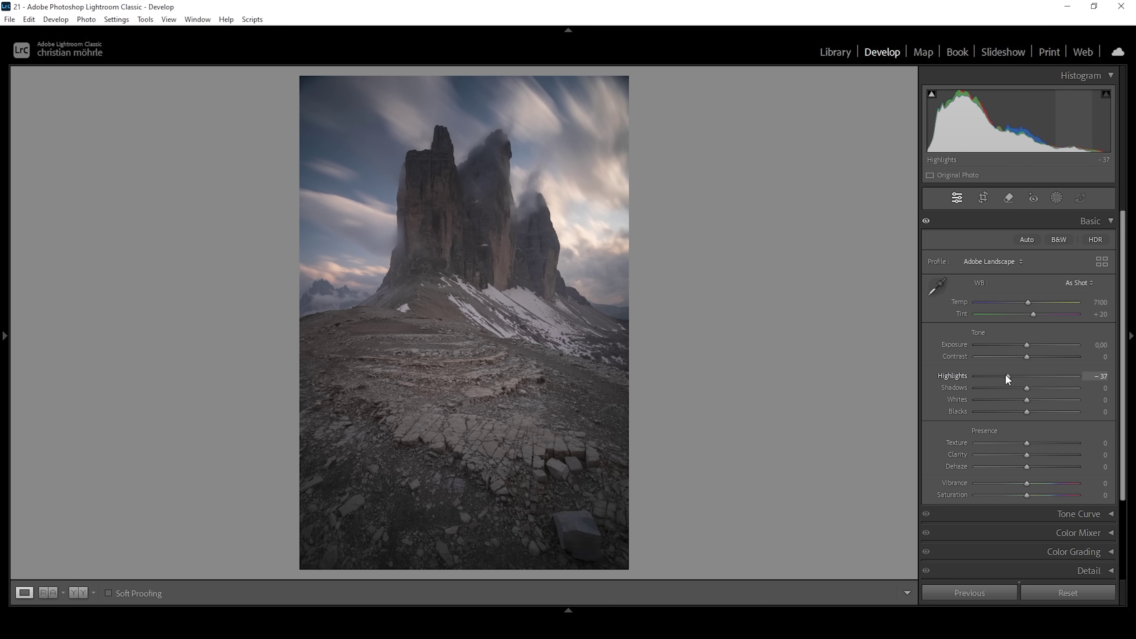
{"action": "left_click_drag", "start_coordinate": [1007, 374], "coordinate": [1005, 375]}
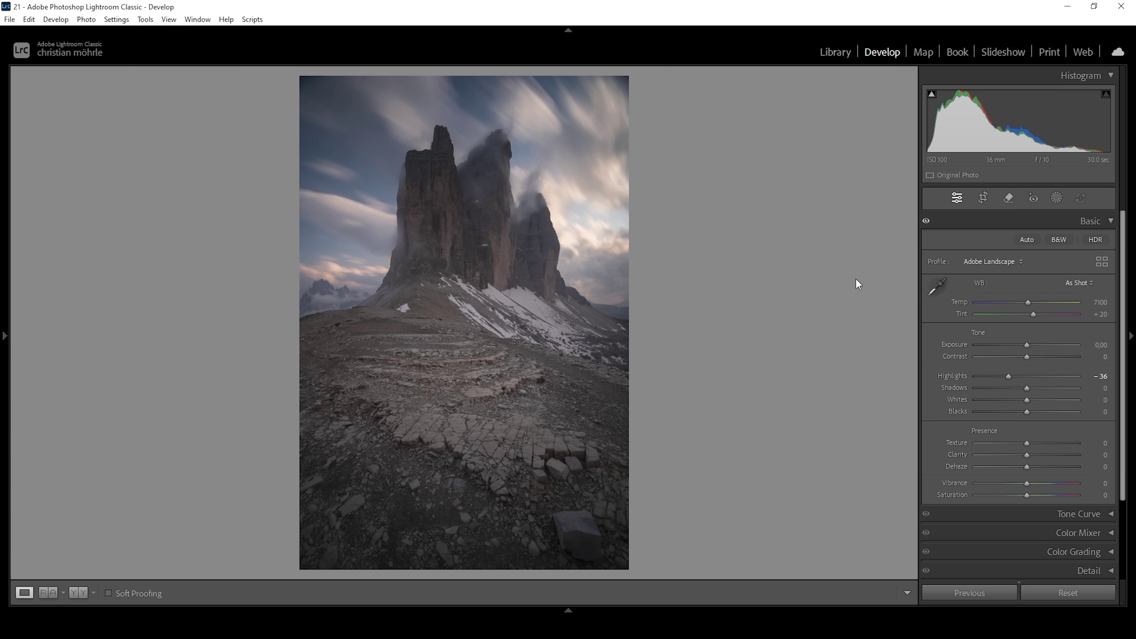
{"action": "left_click_drag", "start_coordinate": [1031, 387], "coordinate": [1031, 388]}
{"action": "left_click_drag", "start_coordinate": [1034, 386], "coordinate": [1036, 388]}
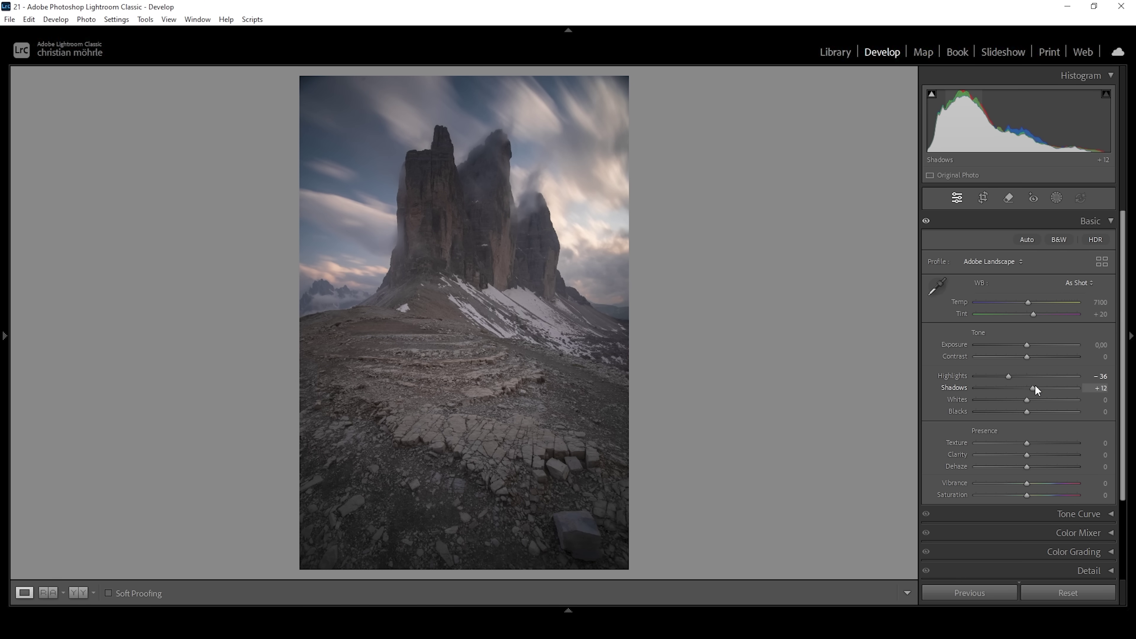
{"action": "scroll", "coordinate": [1035, 384], "scroll_direction": "up", "scroll_amount": 2}
Raise the photo's Blacks to +20 and its Whites to +8
{"action": "left_click_drag", "start_coordinate": [1027, 411], "coordinate": [1032, 412]}
{"action": "scroll", "coordinate": [1038, 411], "scroll_direction": "up", "scroll_amount": 7}
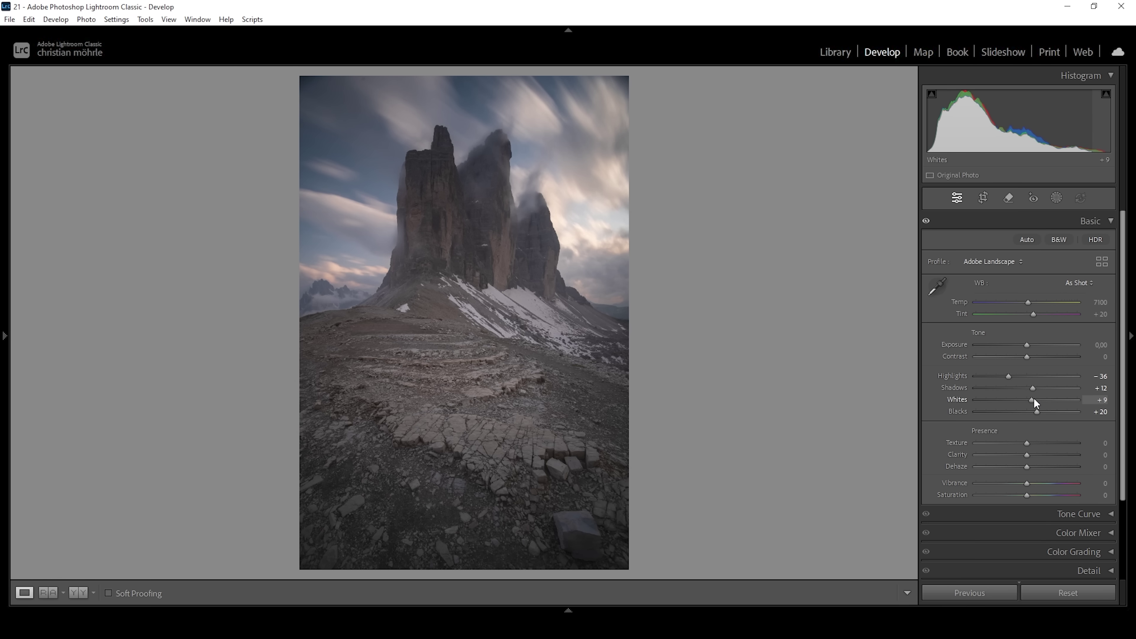
{"action": "left_click_drag", "start_coordinate": [1034, 400], "coordinate": [1037, 401]}
{"action": "left_click_drag", "start_coordinate": [1034, 399], "coordinate": [1034, 398]}
{"action": "left_click", "coordinate": [1030, 400]}
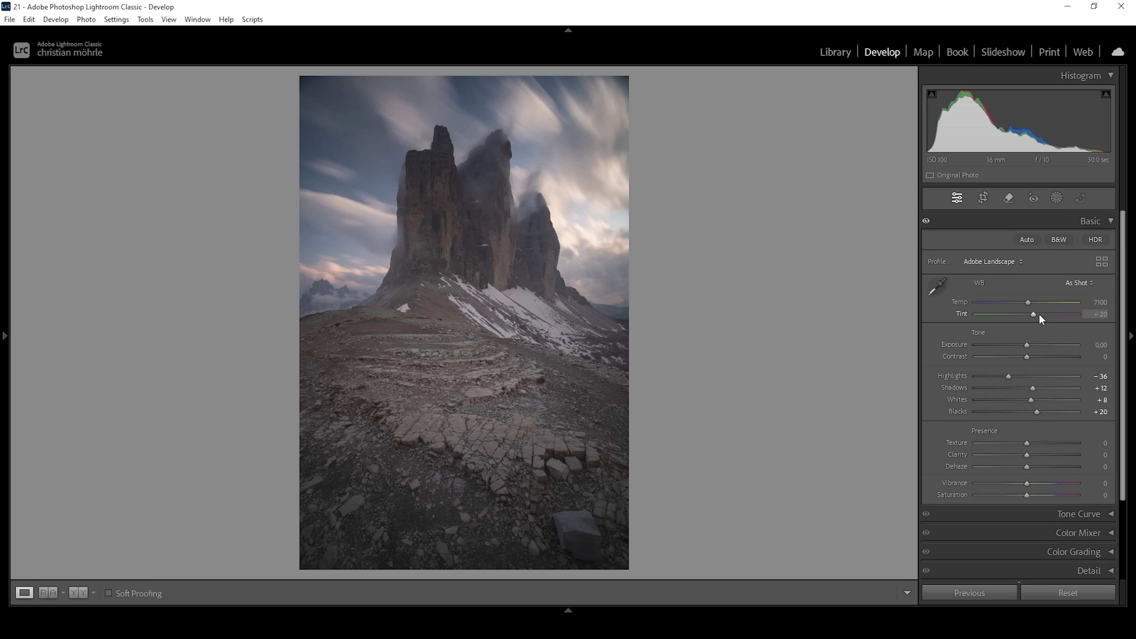
Warm the white balance to a temperature of 8200 and set Texture to +10, Clarity to +8 and Dehaze to +5
{"action": "left_click_drag", "start_coordinate": [1028, 302], "coordinate": [1038, 304]}
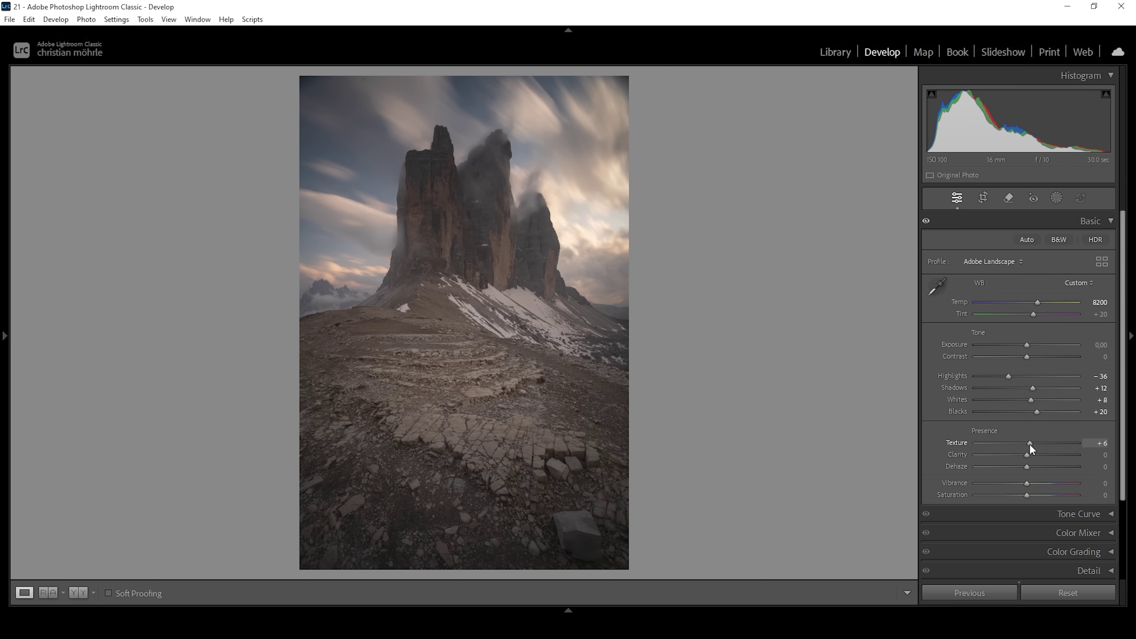
{"action": "left_click_drag", "start_coordinate": [1031, 446], "coordinate": [1032, 447]}
{"action": "left_click_drag", "start_coordinate": [1026, 455], "coordinate": [1027, 454]}
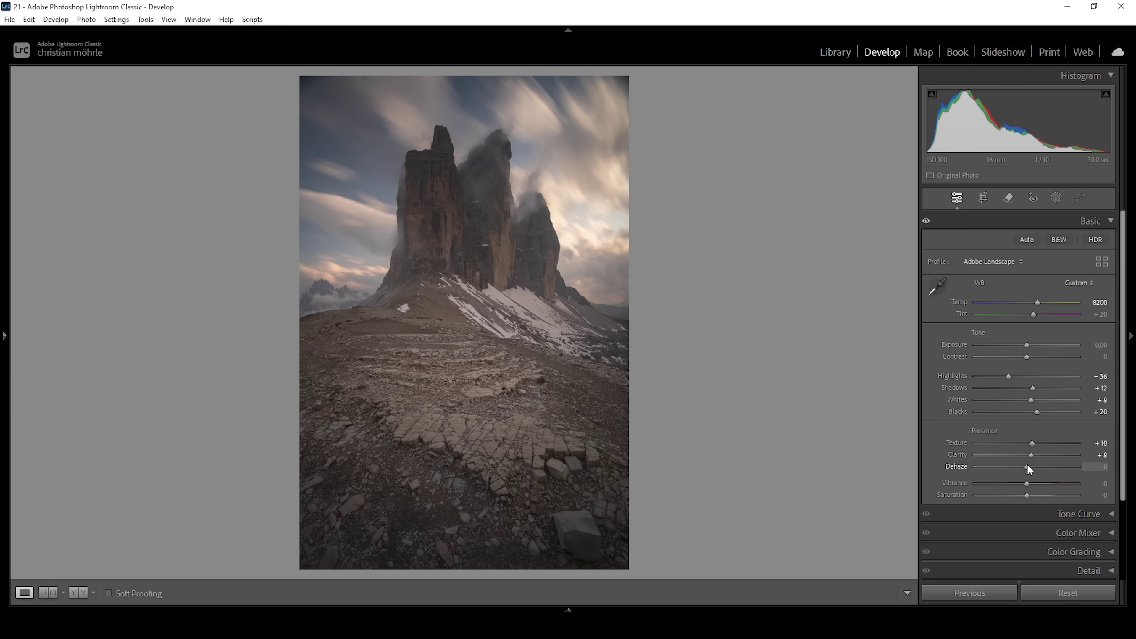
{"action": "left_click_drag", "start_coordinate": [1028, 466], "coordinate": [1029, 466]}
{"action": "left_click", "coordinate": [1030, 466]}
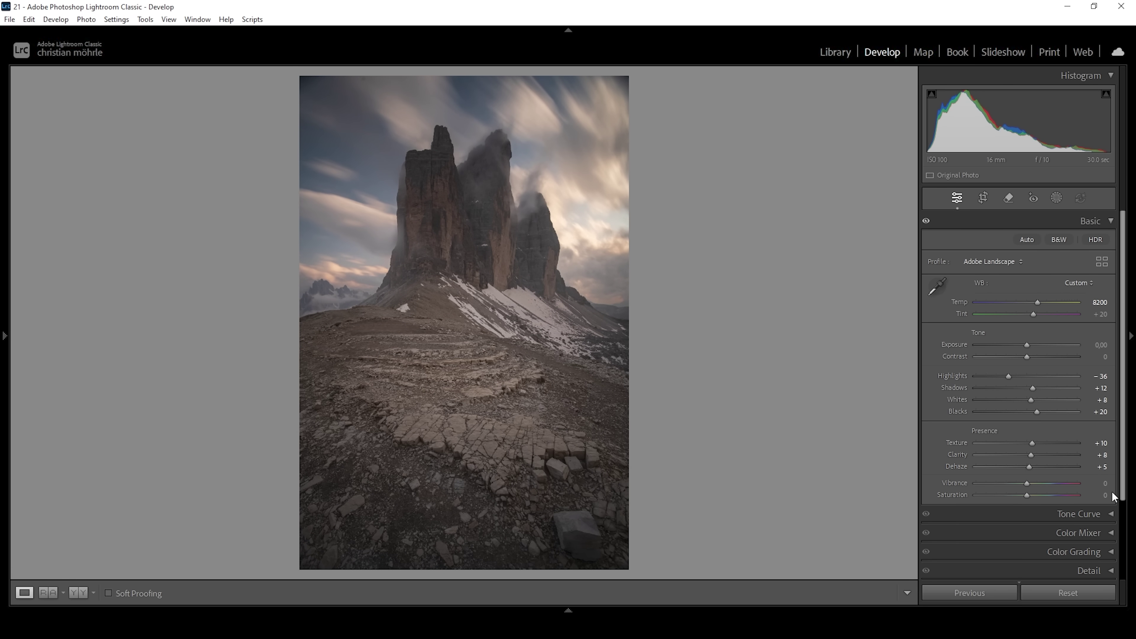
Reduce Vibrance to -14, compare the photo side by side with the reference, and return to the single-photo view
{"action": "left_click_drag", "start_coordinate": [1027, 484], "coordinate": [1021, 484]}
{"action": "left_click_drag", "start_coordinate": [1019, 482], "coordinate": [1019, 479]}
{"action": "left_click", "coordinate": [54, 593]}
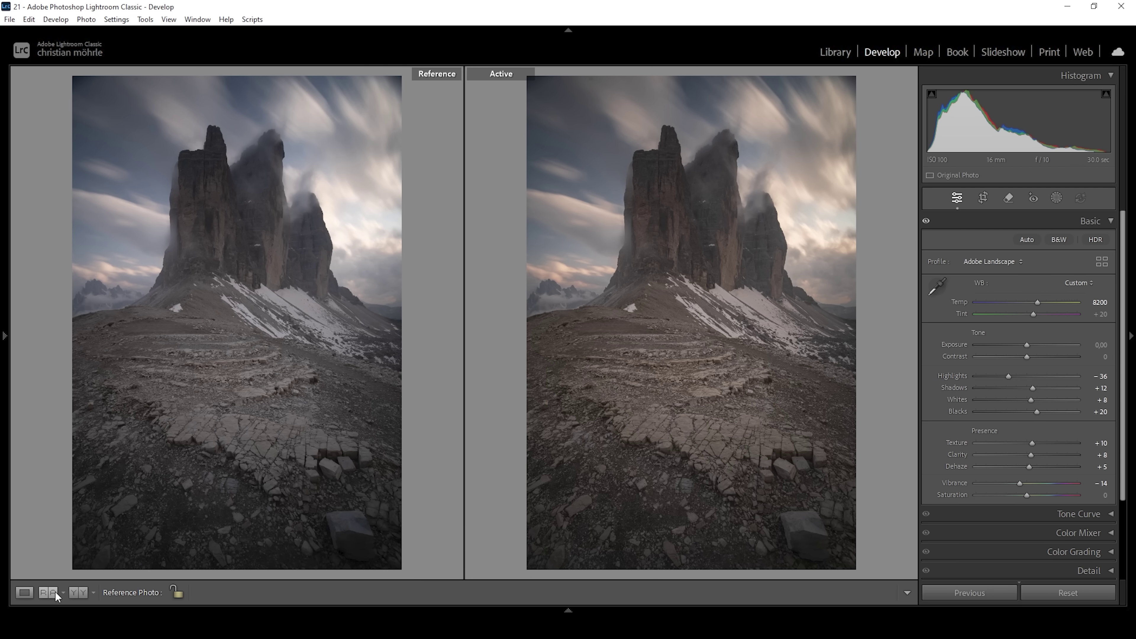
{"action": "left_click", "coordinate": [25, 592]}
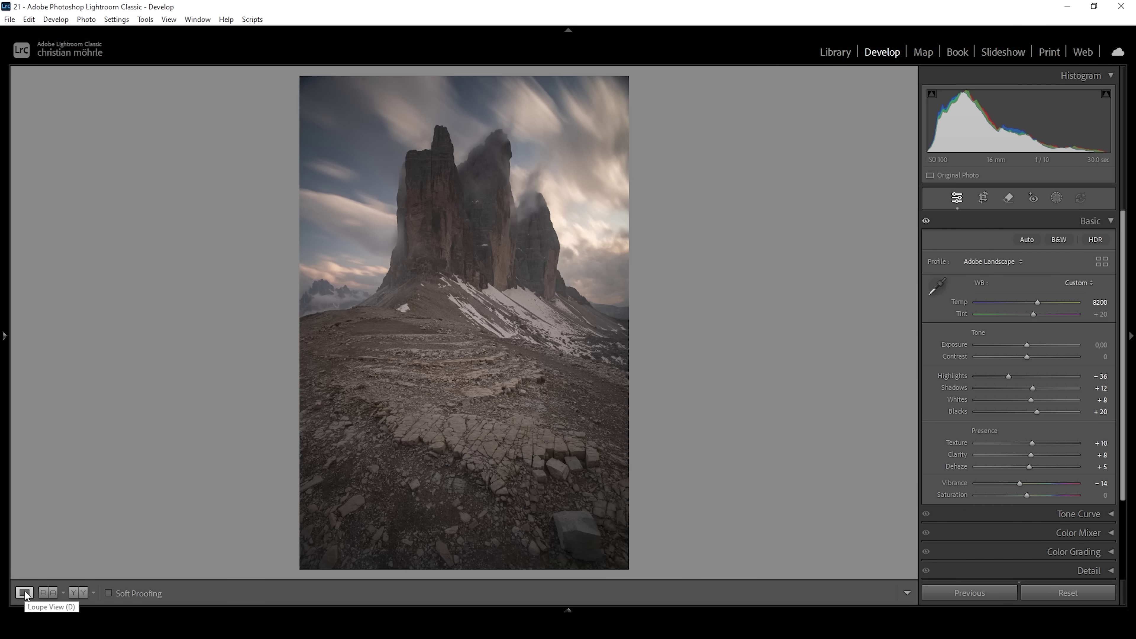
Create a Color Range mask sampled from the blue sky just above the rock towers
{"action": "left_click", "coordinate": [1056, 198]}
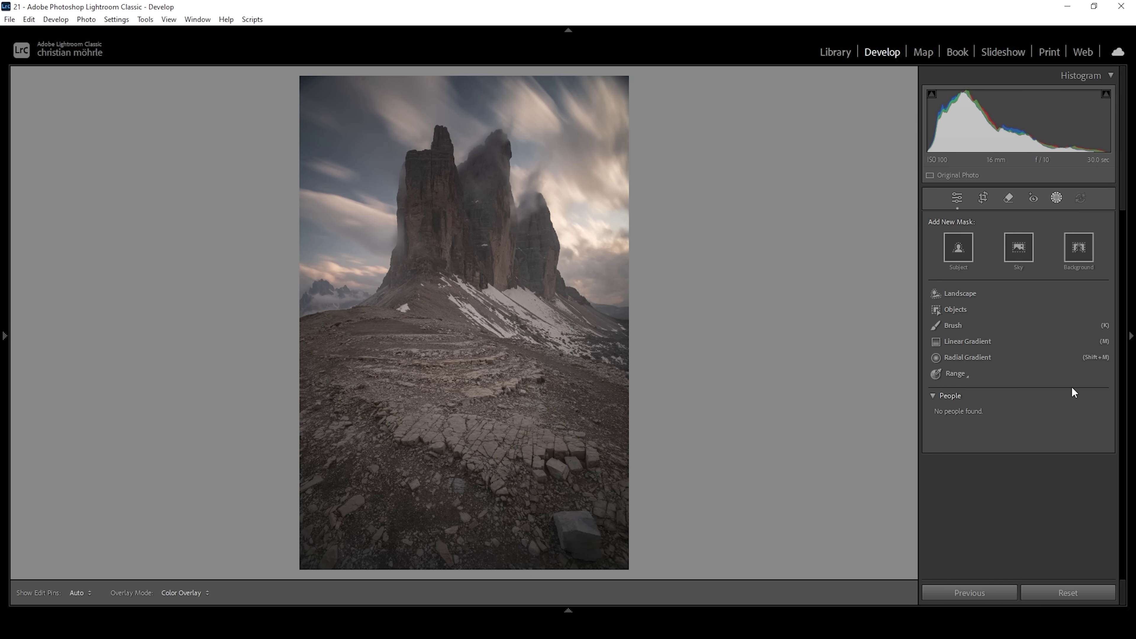
{"action": "left_click", "coordinate": [968, 374]}
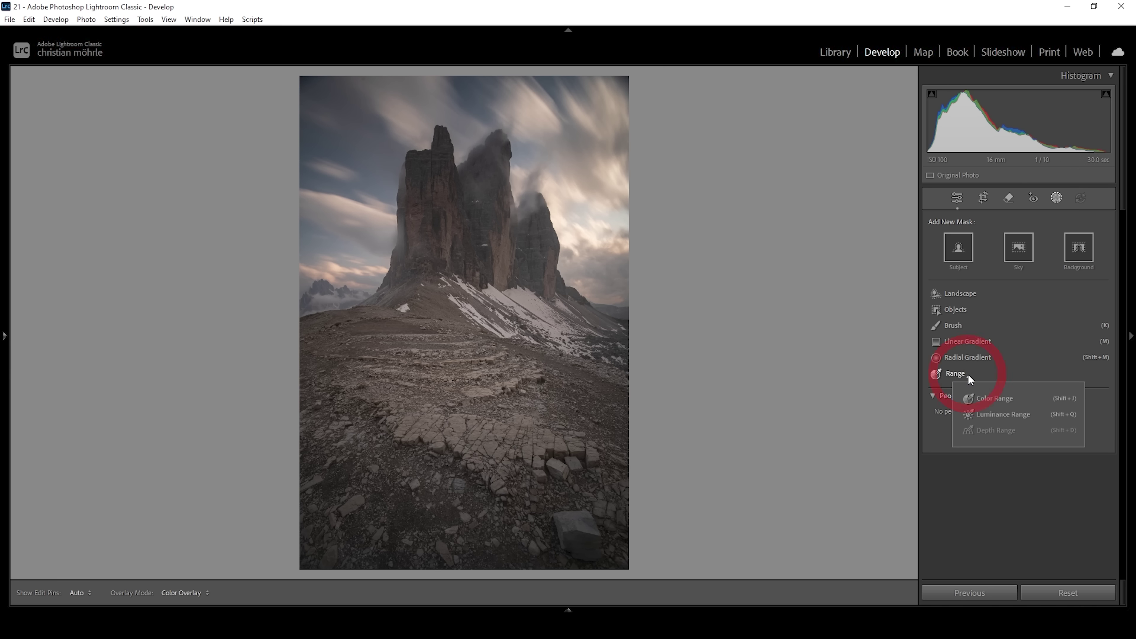
{"action": "left_click", "coordinate": [982, 394]}
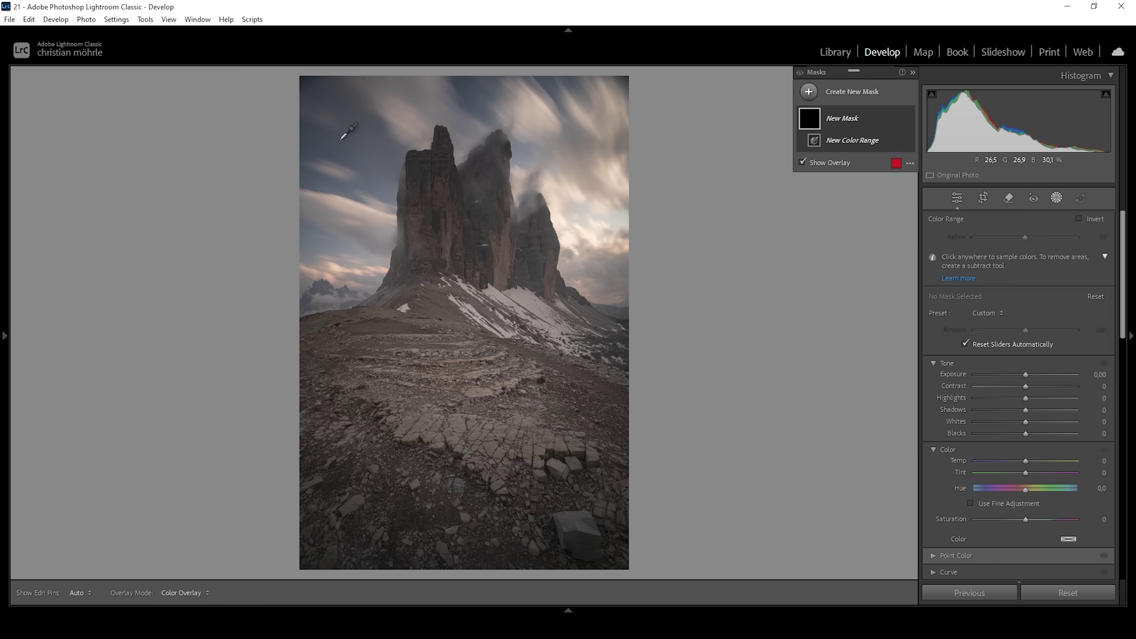
{"action": "left_click", "coordinate": [469, 104]}
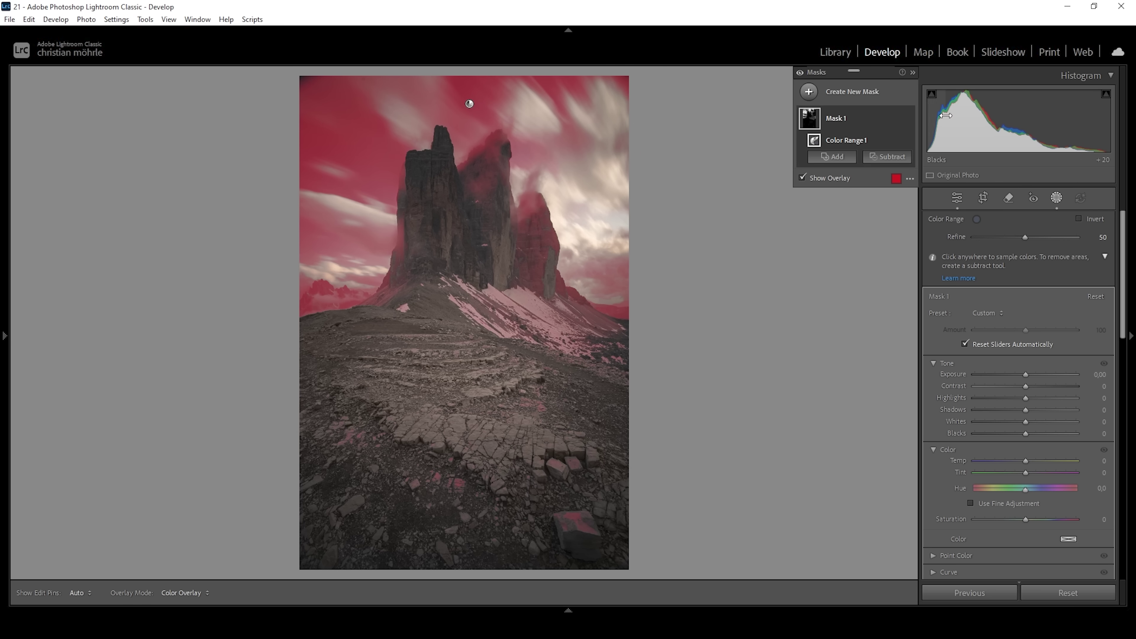
Intersect the color range mask with a sky selection to limit it to the sky
{"action": "right_click", "coordinate": [898, 117]}
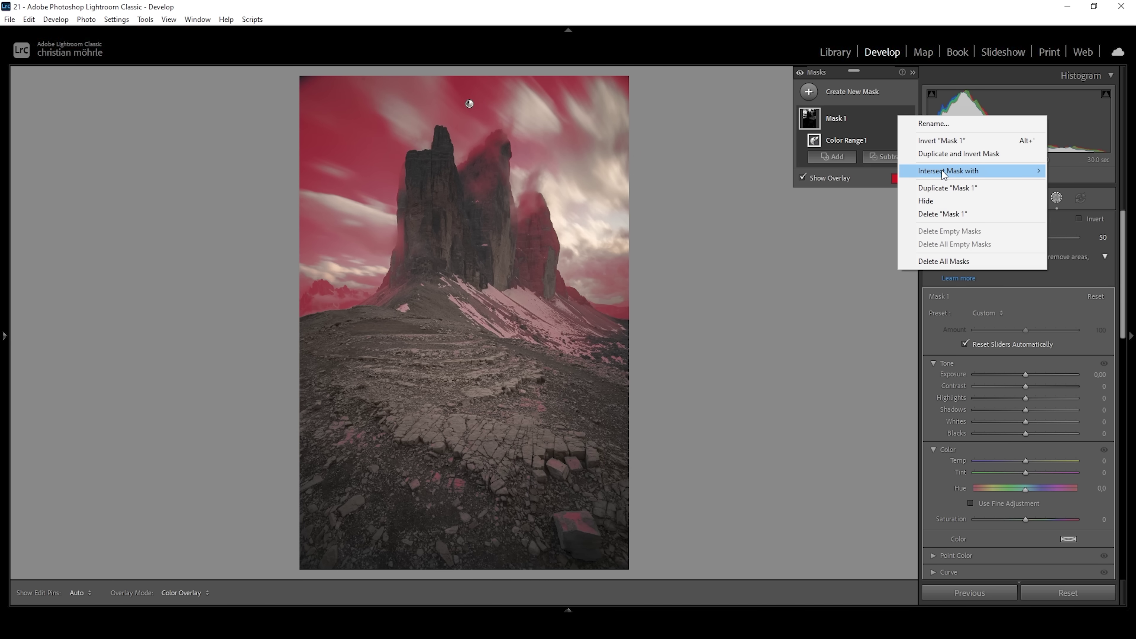
{"action": "mouse_move", "coordinate": [943, 172]}
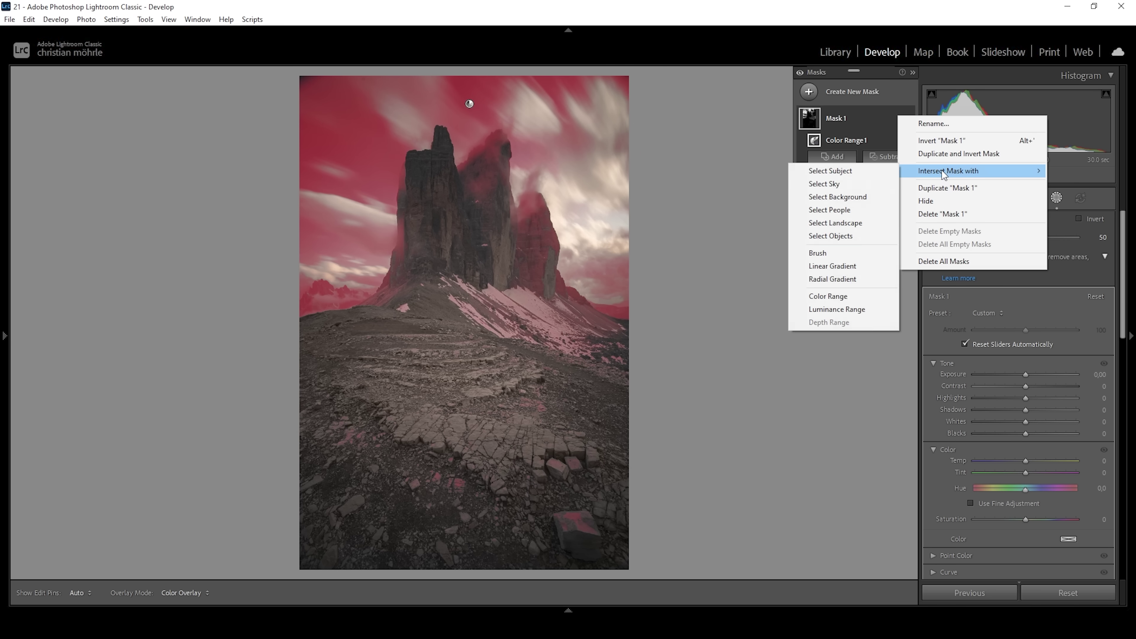
{"action": "left_click", "coordinate": [841, 185]}
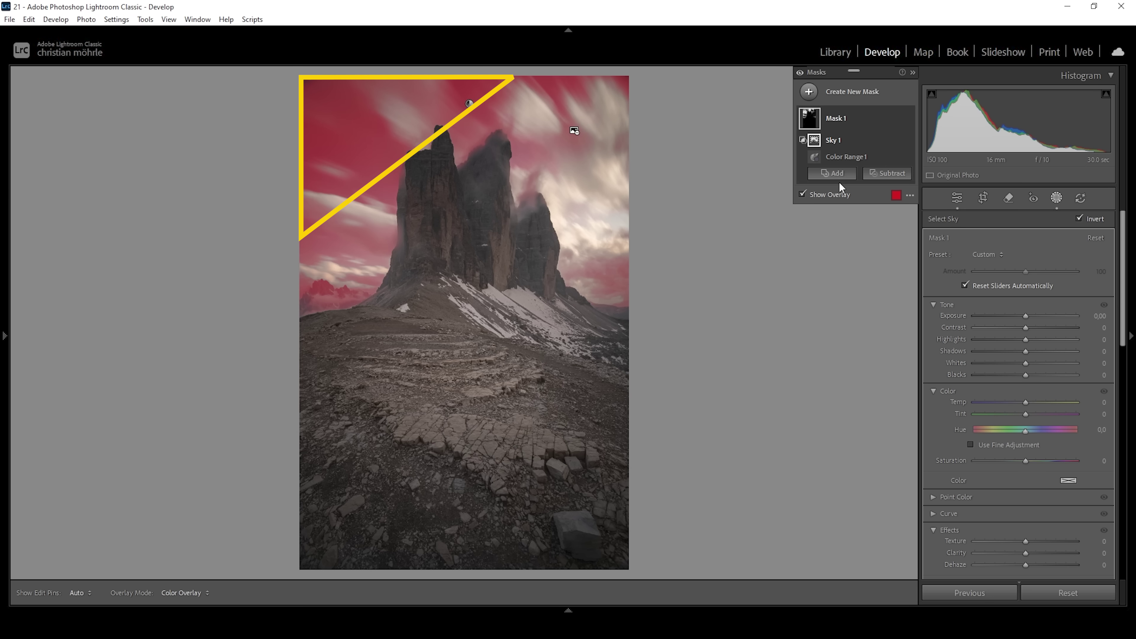
Subtract a diagonal linear gradient from the mask, running from the rock towers to the photo's upper-left corner
{"action": "left_click", "coordinate": [880, 173]}
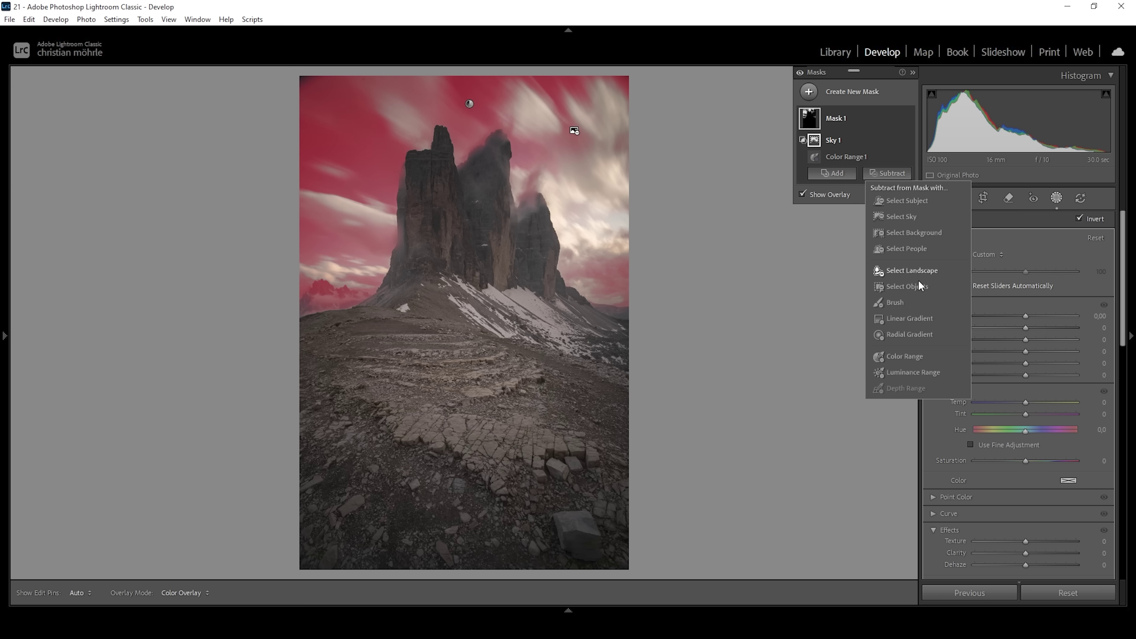
{"action": "left_click", "coordinate": [925, 320]}
{"action": "left_click_drag", "start_coordinate": [479, 224], "coordinate": [334, 65]}
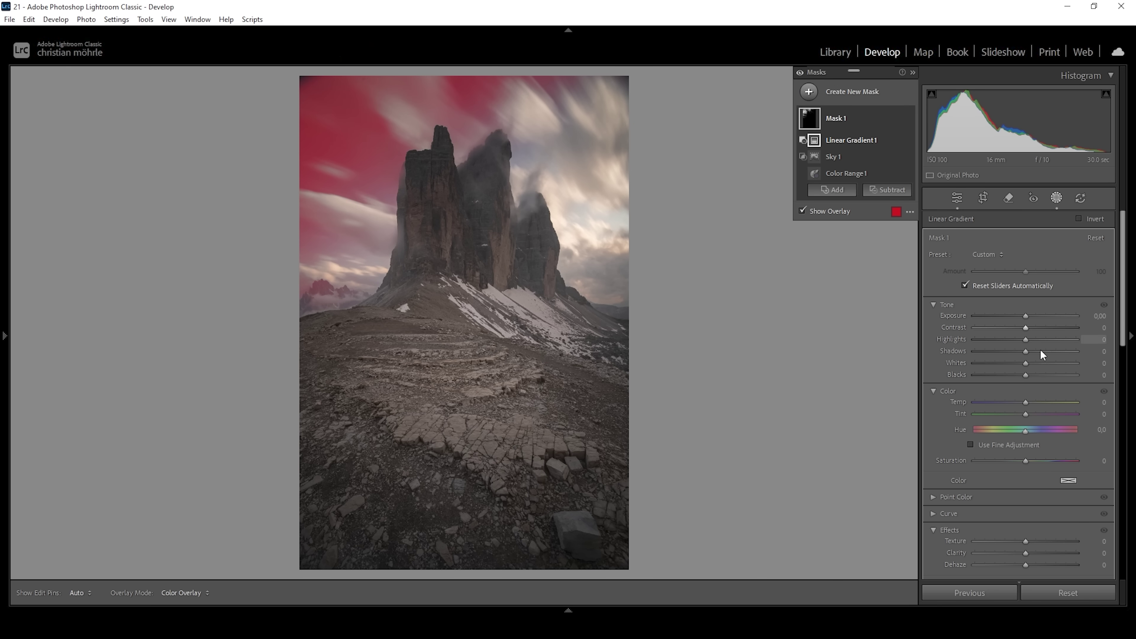
Set the sky mask's Exposure to -0.51, Temp to -9 and Saturation to 15
{"action": "left_click_drag", "start_coordinate": [1026, 316], "coordinate": [1022, 316]}
{"action": "left_click_drag", "start_coordinate": [1021, 315], "coordinate": [1019, 315]}
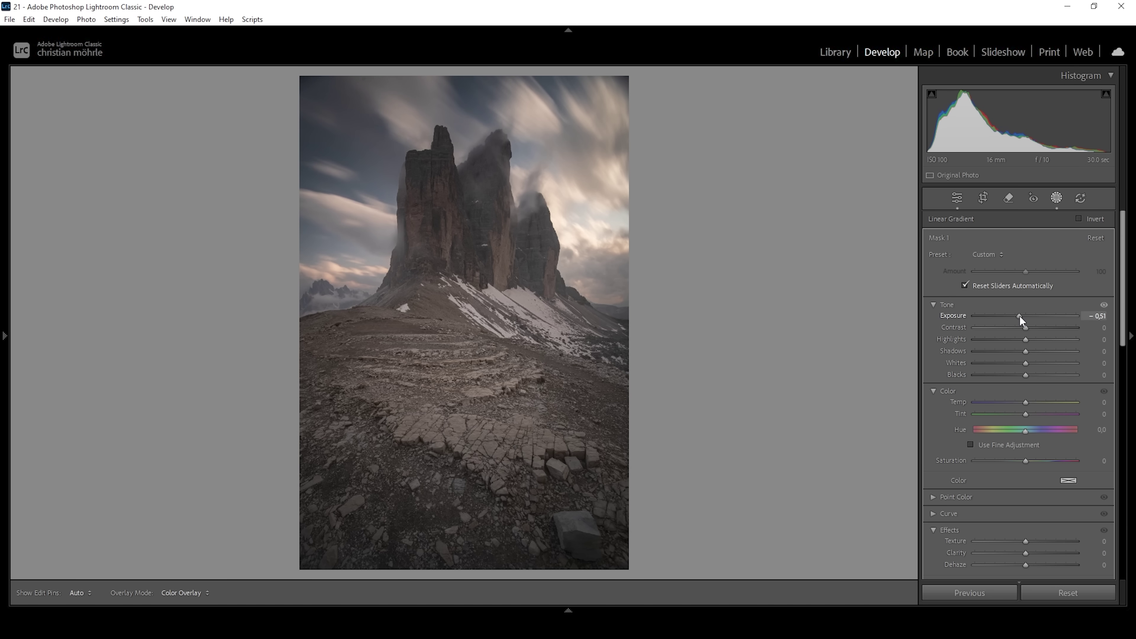
{"action": "left_click_drag", "start_coordinate": [1019, 316], "coordinate": [1019, 315]}
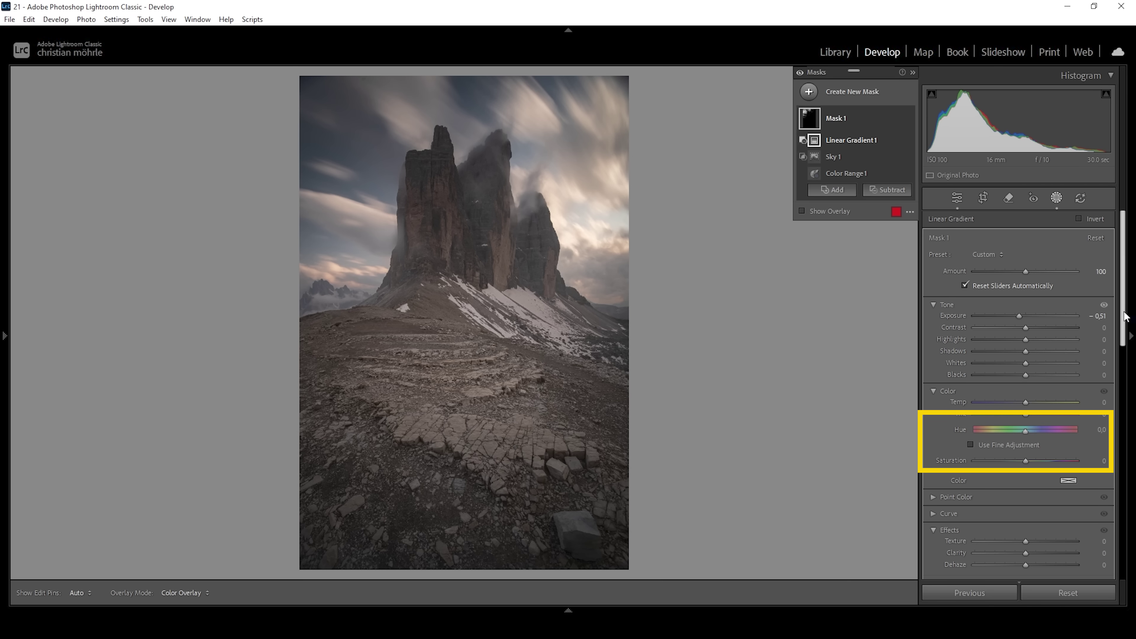
{"action": "scroll", "coordinate": [1123, 425], "scroll_direction": "down", "scroll_amount": 3}
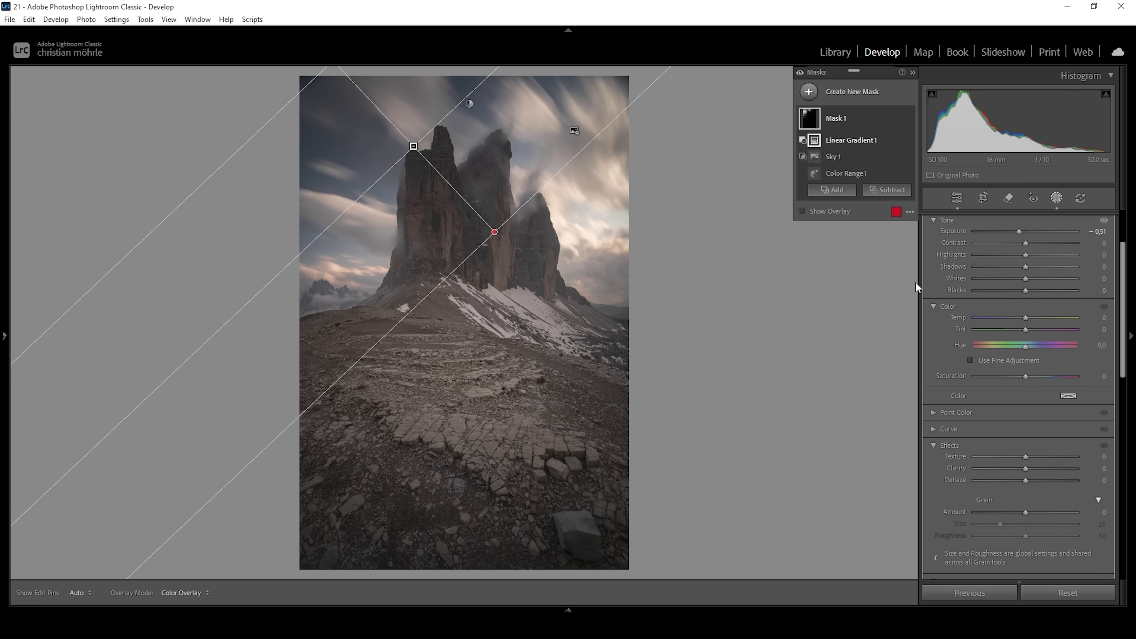
{"action": "left_click_drag", "start_coordinate": [1023, 318], "coordinate": [1020, 320]}
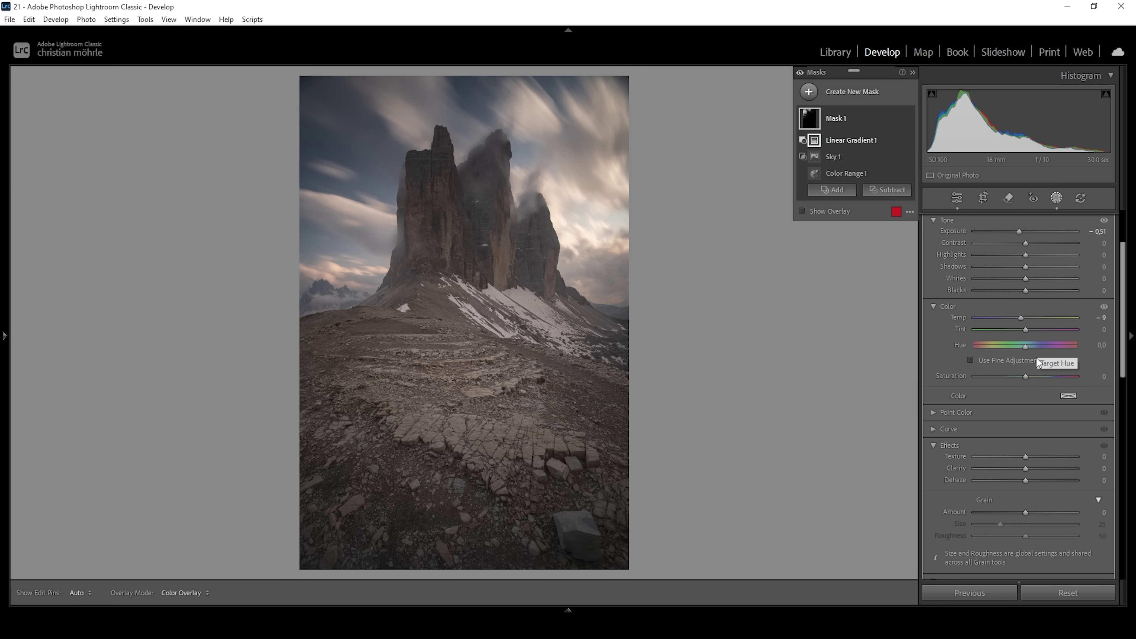
{"action": "left_click_drag", "start_coordinate": [1027, 379], "coordinate": [1034, 375]}
Tint the sky mask with a light blue of hue 193 and saturation 16%, and toggle the mask to compare
{"action": "left_click", "coordinate": [1069, 395]}
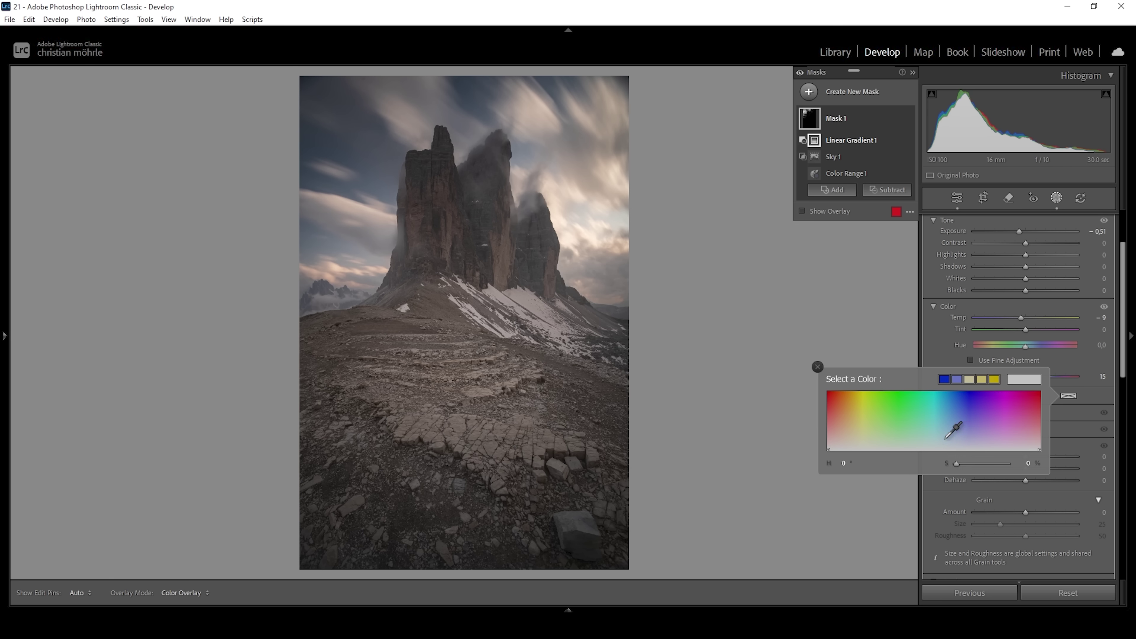
{"action": "left_click_drag", "start_coordinate": [945, 434], "coordinate": [946, 433]}
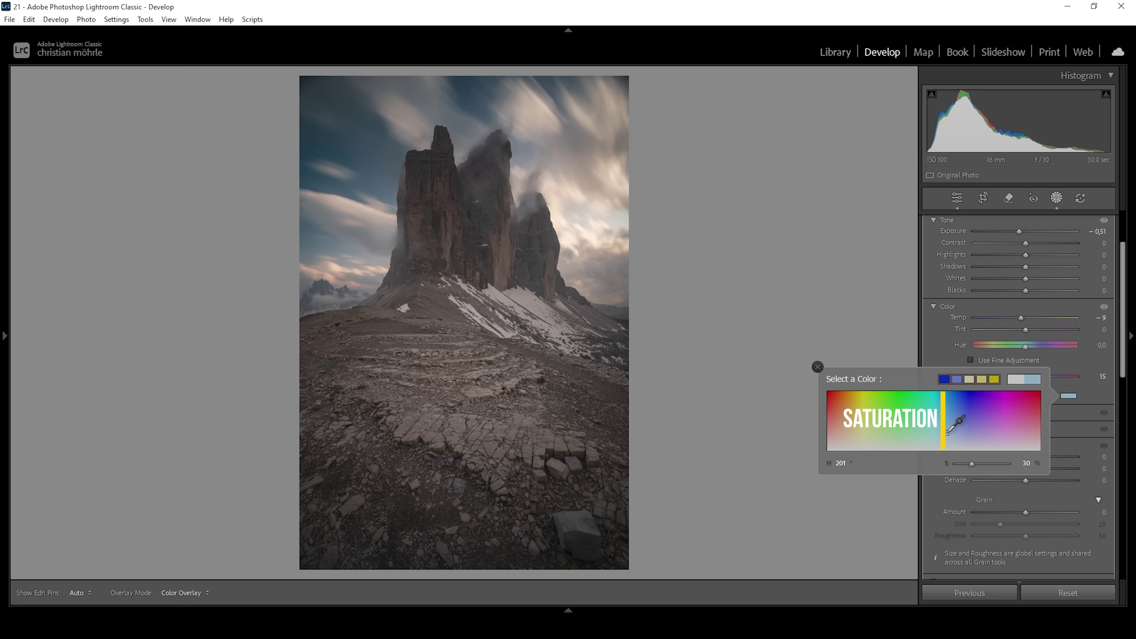
{"action": "left_click_drag", "start_coordinate": [947, 432], "coordinate": [949, 398]}
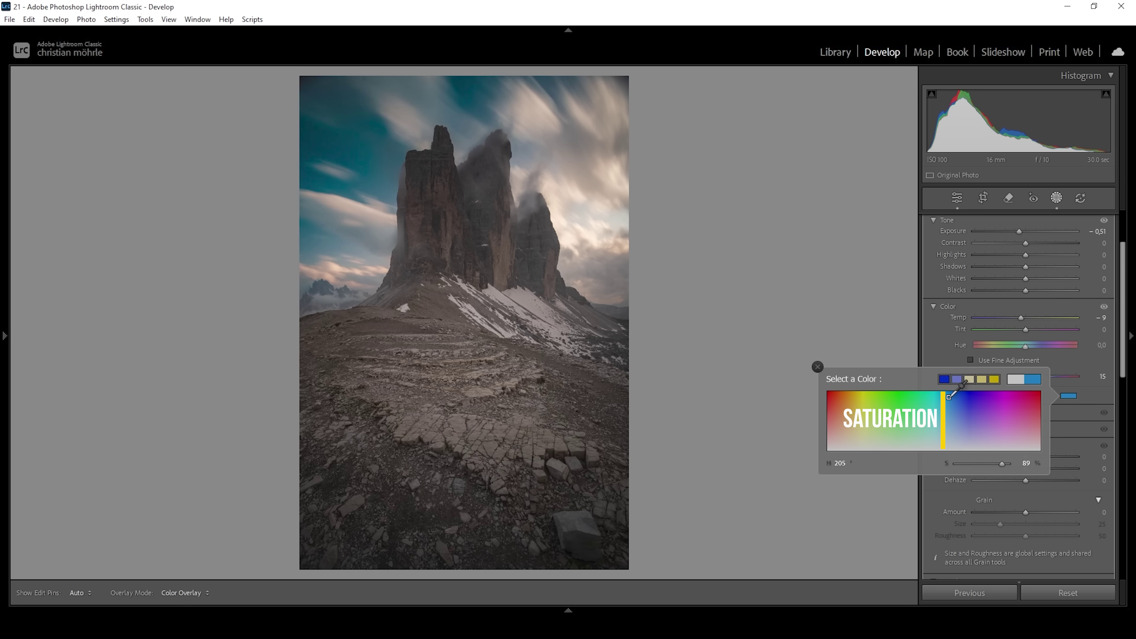
{"action": "left_click_drag", "start_coordinate": [949, 397], "coordinate": [941, 436]}
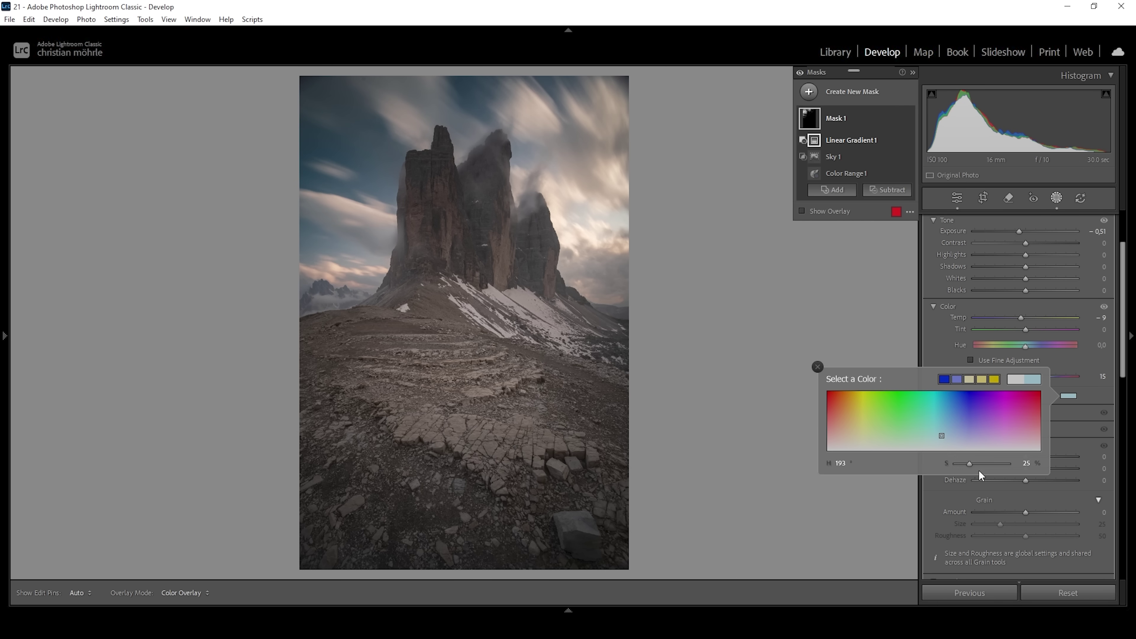
{"action": "left_click_drag", "start_coordinate": [969, 465], "coordinate": [969, 465]}
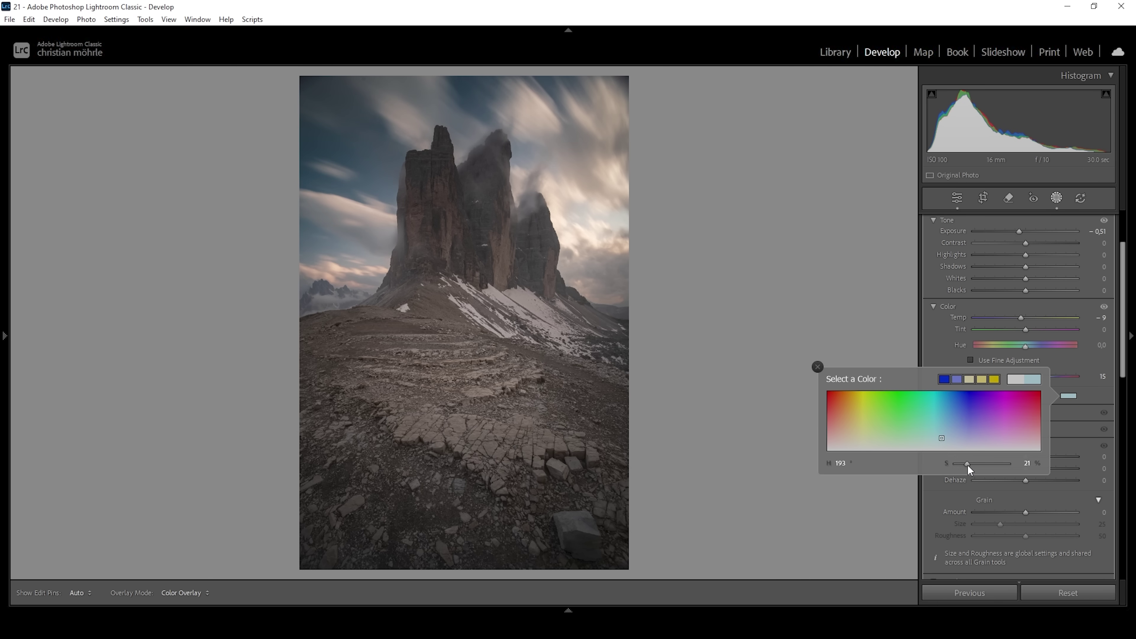
{"action": "left_click_drag", "start_coordinate": [968, 465], "coordinate": [965, 465]}
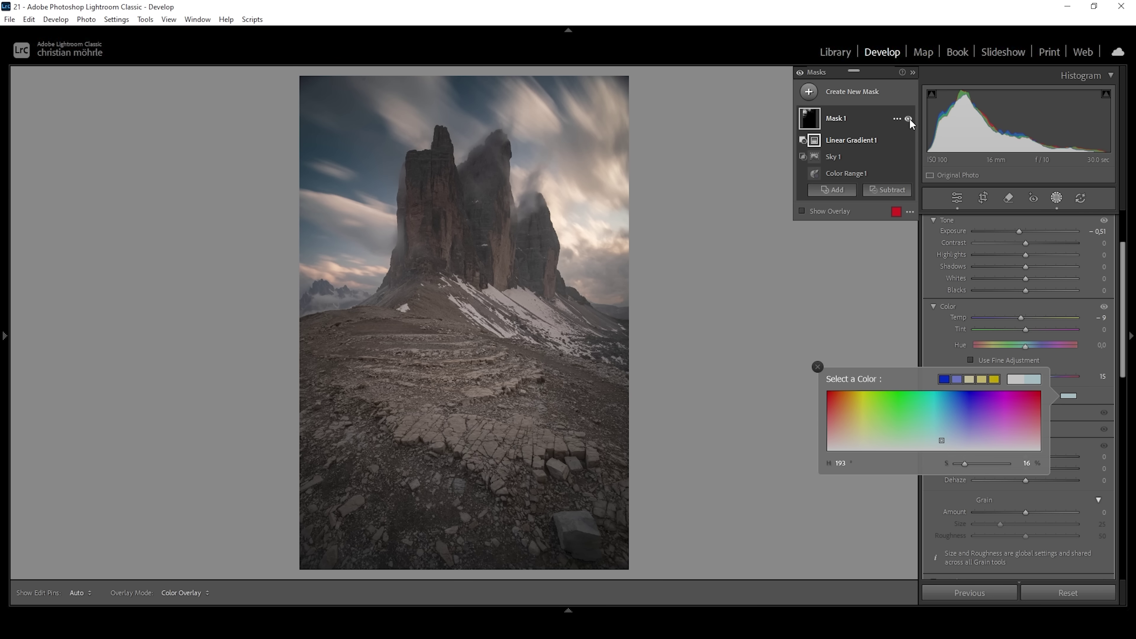
{"action": "left_click", "coordinate": [909, 118]}
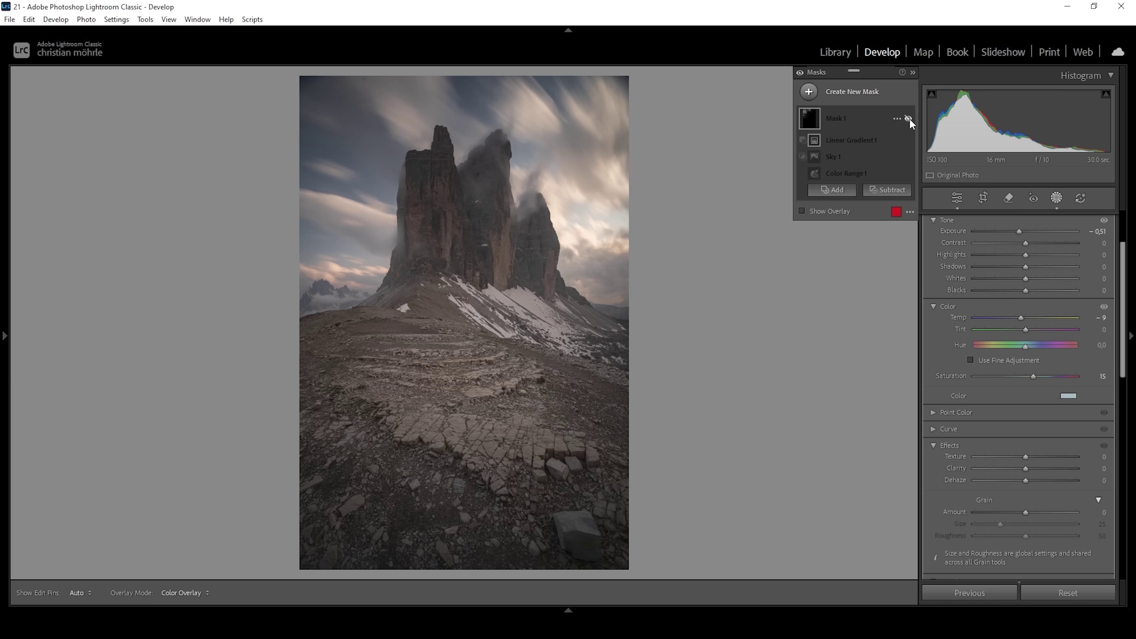
{"action": "left_click", "coordinate": [909, 118]}
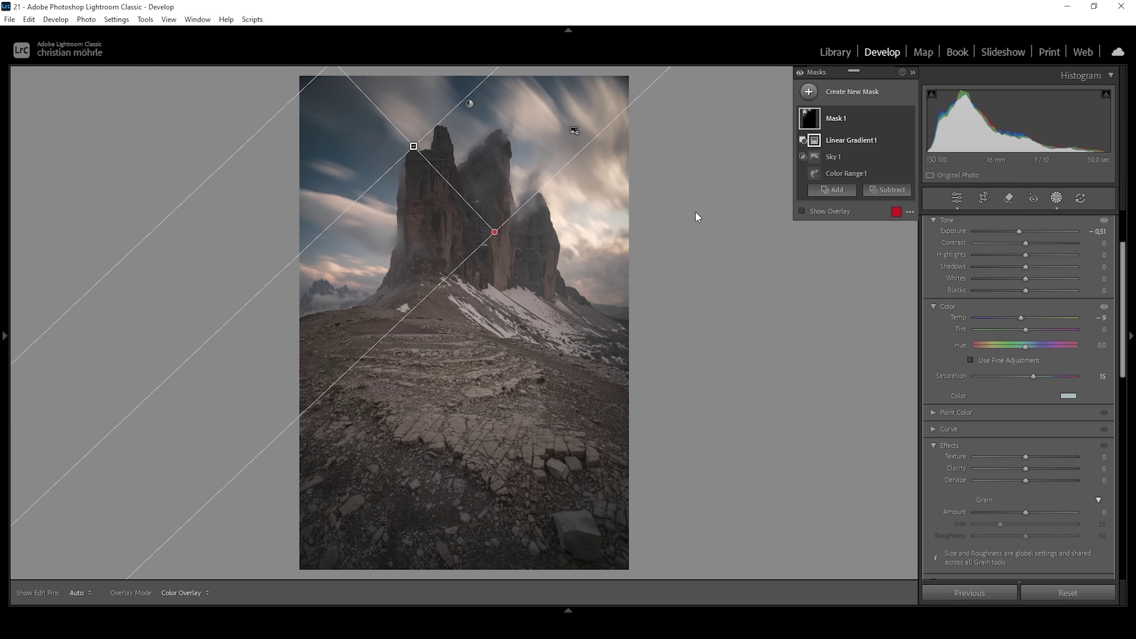
Create a color range mask sampled from the clouds beside the rock towers and intersect it with a sky selection
{"action": "left_click", "coordinate": [818, 98]}
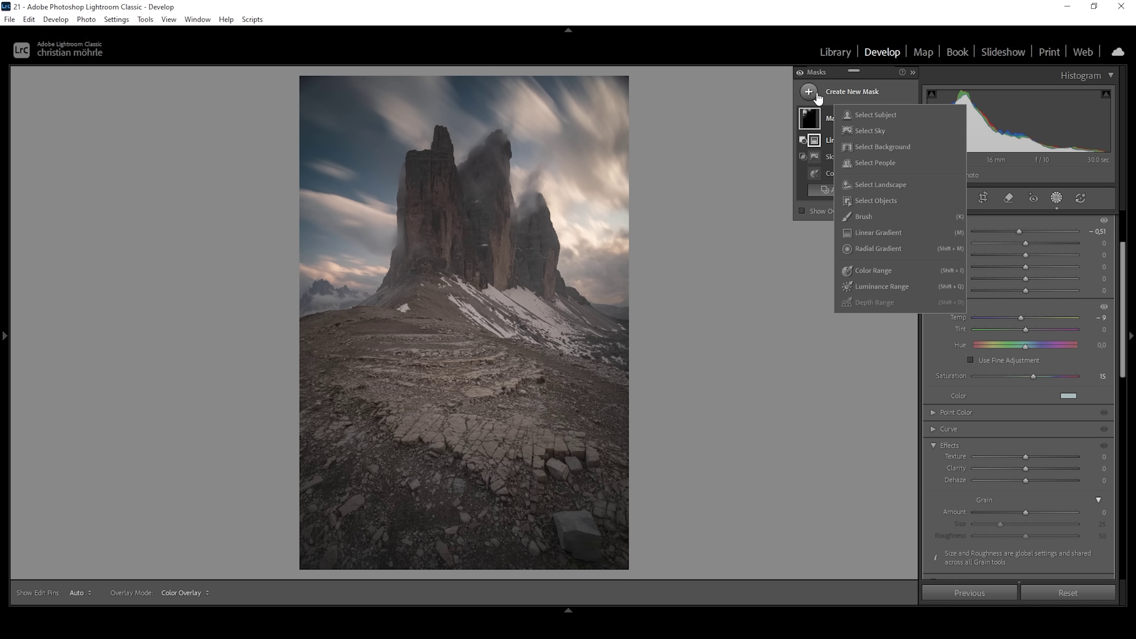
{"action": "left_click", "coordinate": [883, 264]}
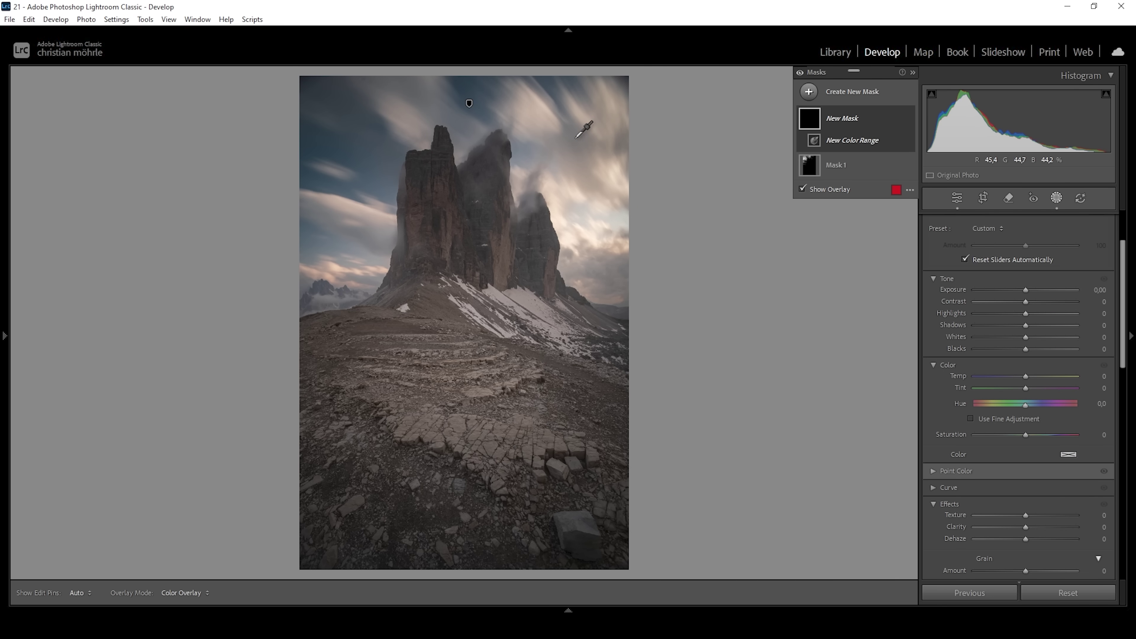
{"action": "left_click", "coordinate": [532, 110]}
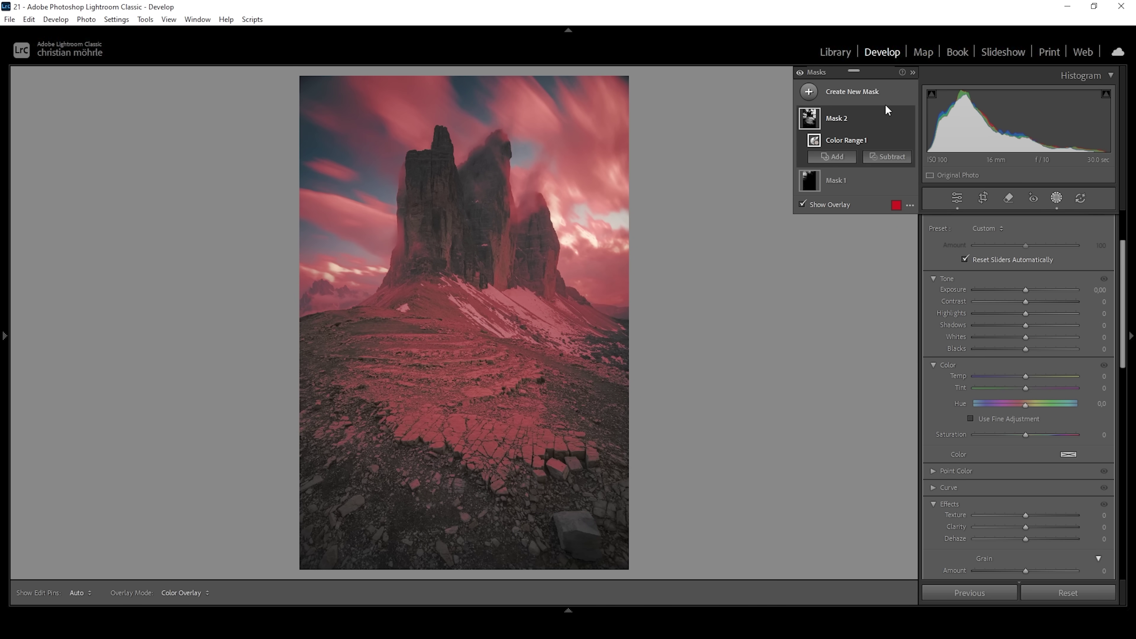
{"action": "right_click", "coordinate": [896, 121]}
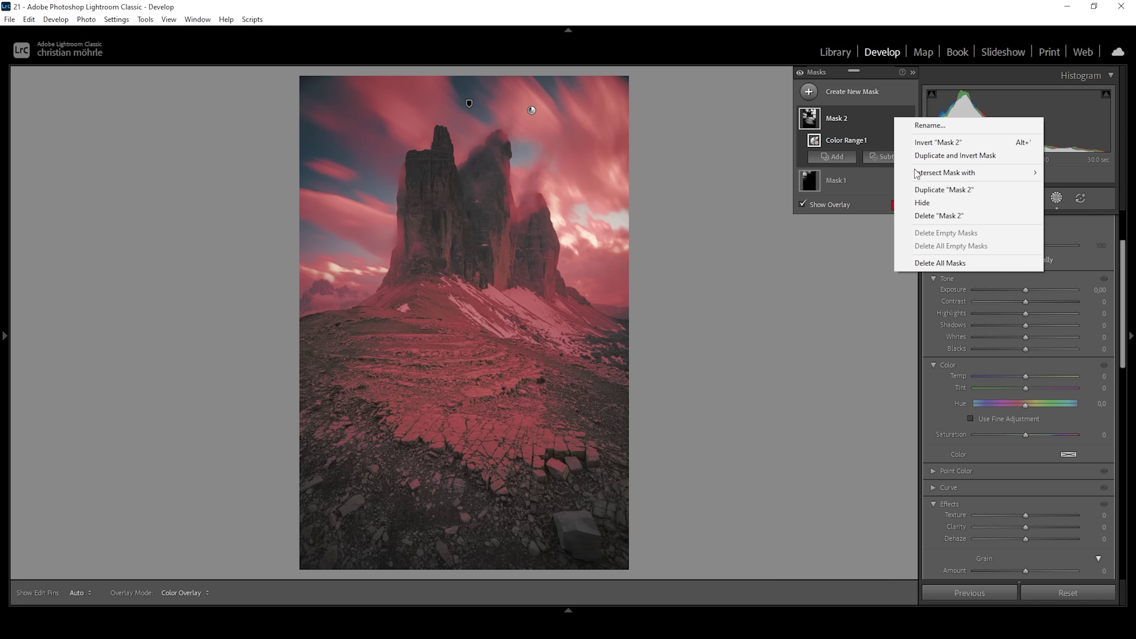
{"action": "mouse_move", "coordinate": [916, 177]}
{"action": "left_click", "coordinate": [820, 185]}
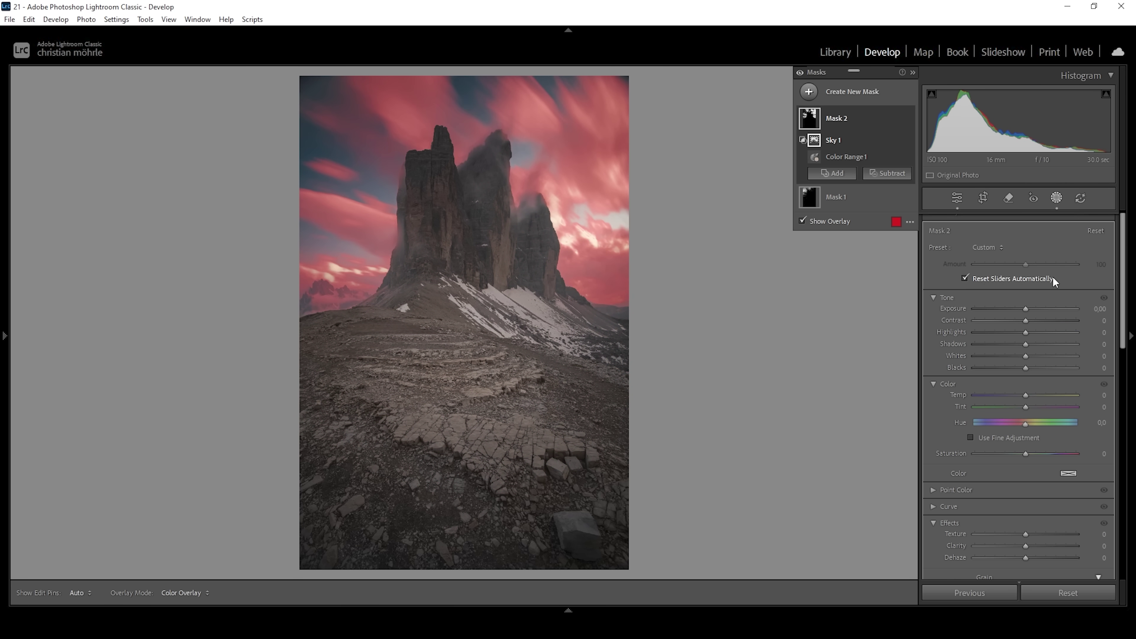
Set the Refine value of the cloud mask's color range to 62
{"action": "left_click", "coordinate": [852, 156]}
{"action": "left_click_drag", "start_coordinate": [1025, 229], "coordinate": [1037, 227]}
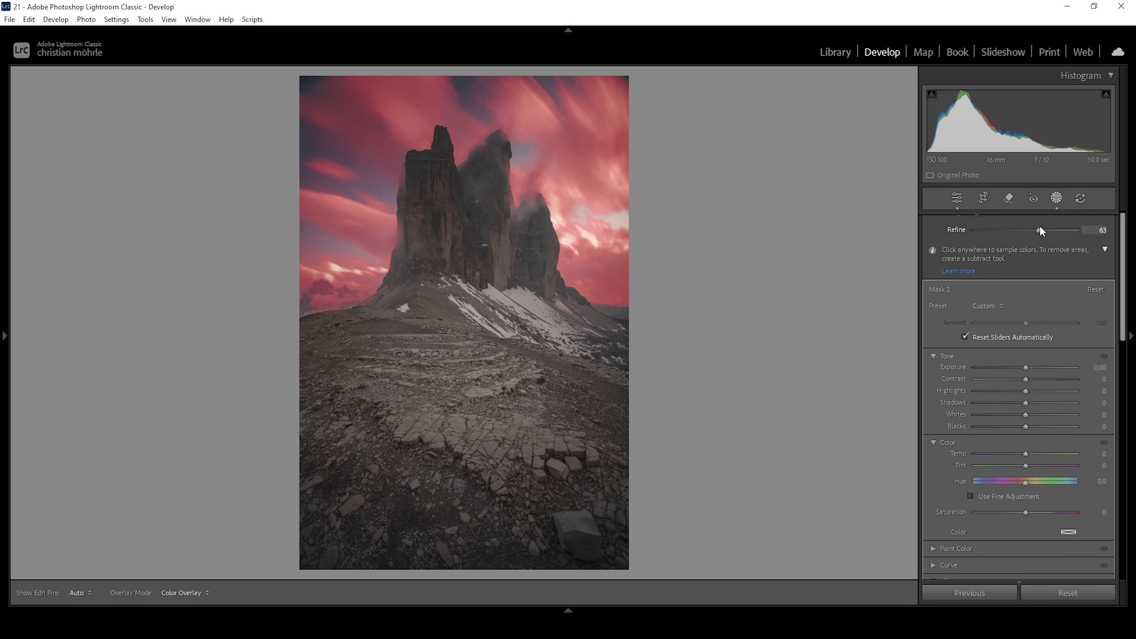
{"action": "left_click_drag", "start_coordinate": [1037, 225], "coordinate": [1037, 228]}
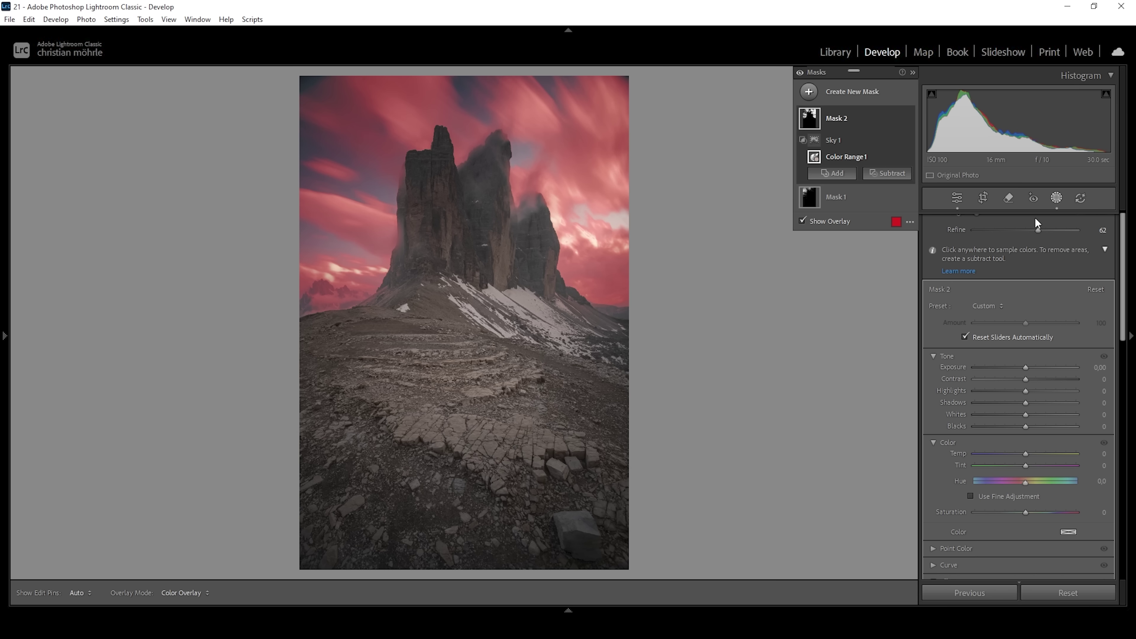
Tint the cloud mask with a warm orange of hue 28 and saturation 47%
{"action": "left_click_drag", "start_coordinate": [1123, 239], "coordinate": [1123, 293]}
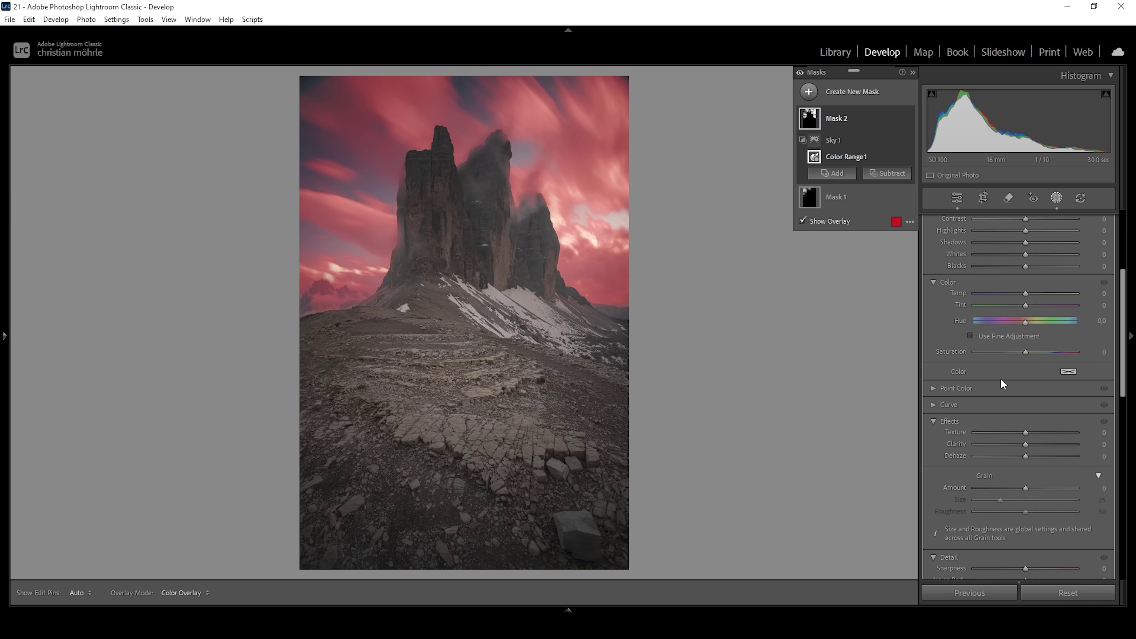
{"action": "left_click", "coordinate": [1070, 371]}
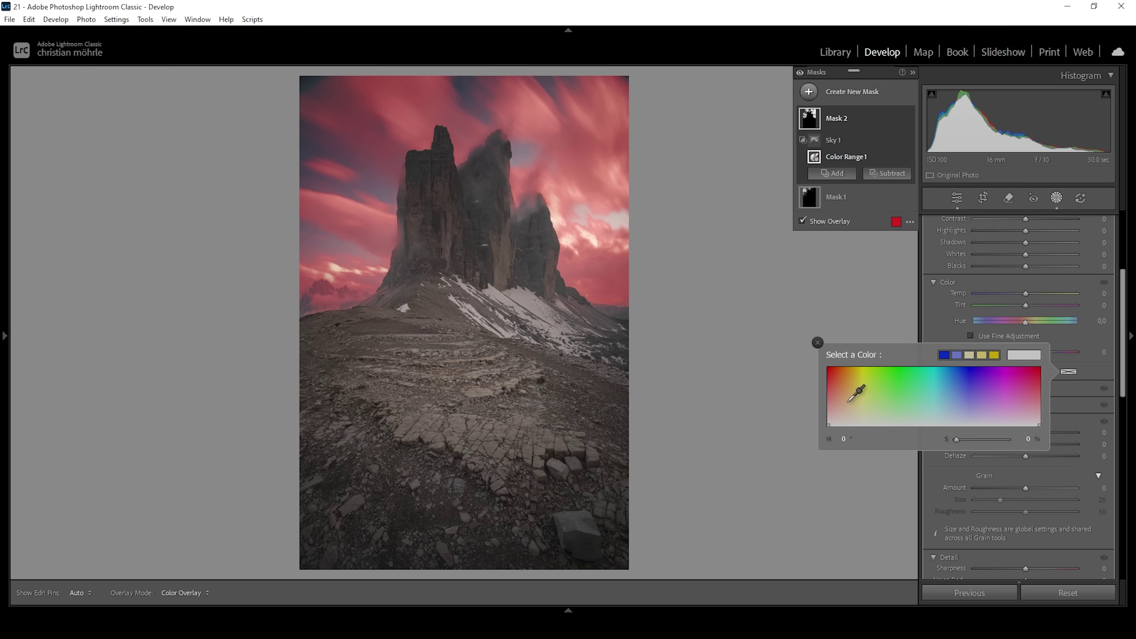
{"action": "left_click", "coordinate": [835, 414]}
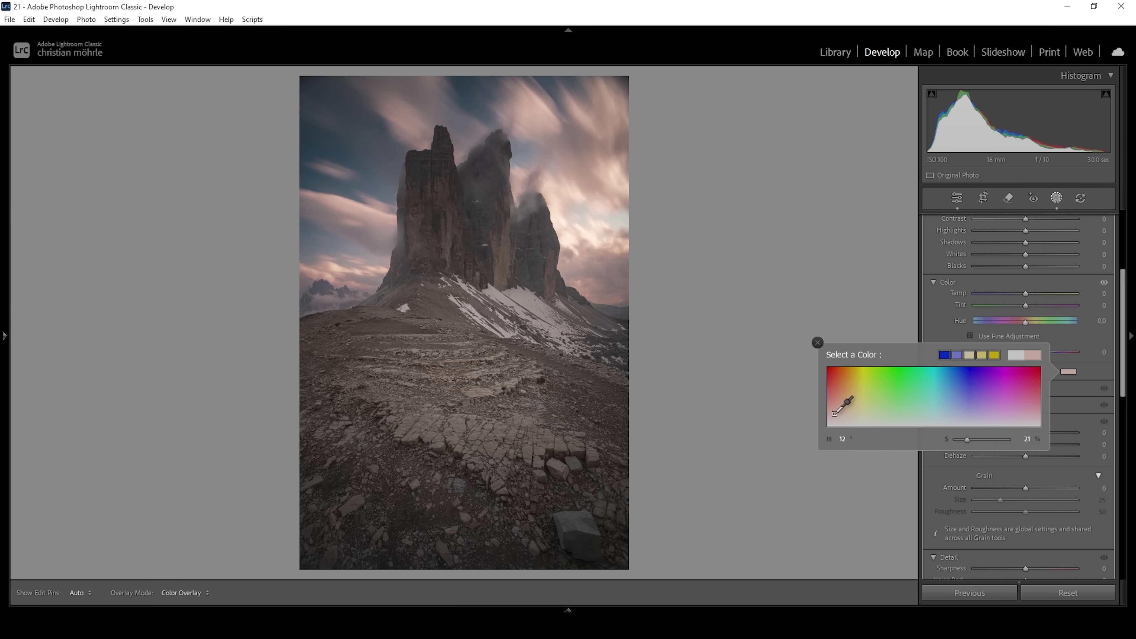
{"action": "left_click_drag", "start_coordinate": [834, 414], "coordinate": [845, 413]}
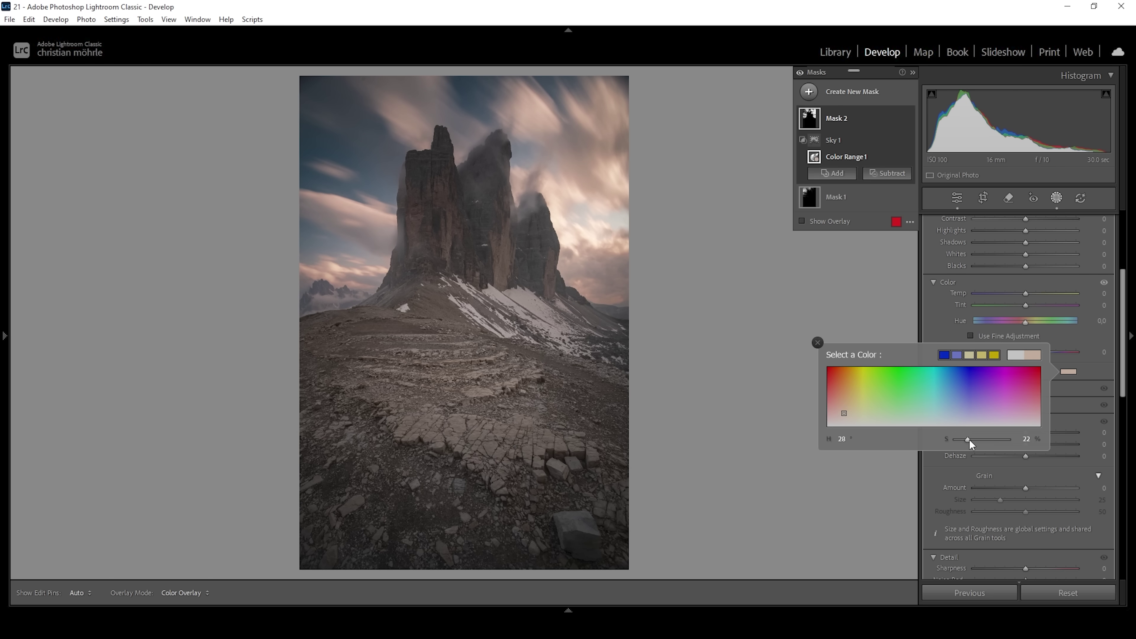
{"action": "mouse_move", "coordinate": [968, 440]}
{"action": "left_mouse_down"}
{"action": "mouse_move", "coordinate": [938, 437]}
{"action": "mouse_move", "coordinate": [952, 440]}
{"action": "left_mouse_up"}
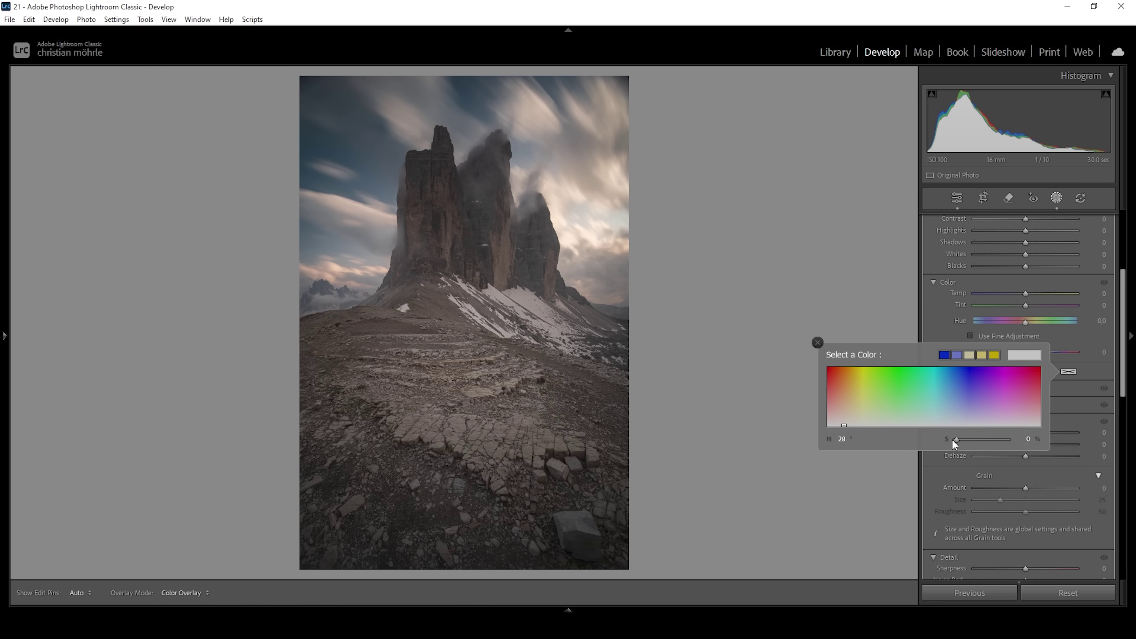
{"action": "left_click_drag", "start_coordinate": [956, 440], "coordinate": [1022, 441]}
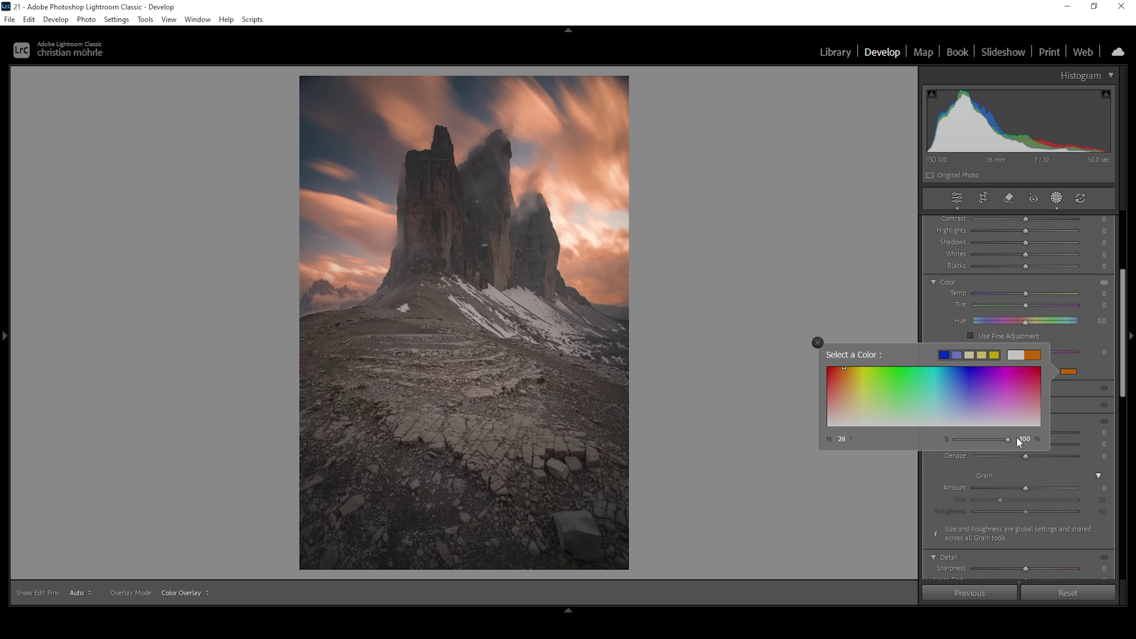
{"action": "left_click_drag", "start_coordinate": [1009, 438], "coordinate": [985, 439]}
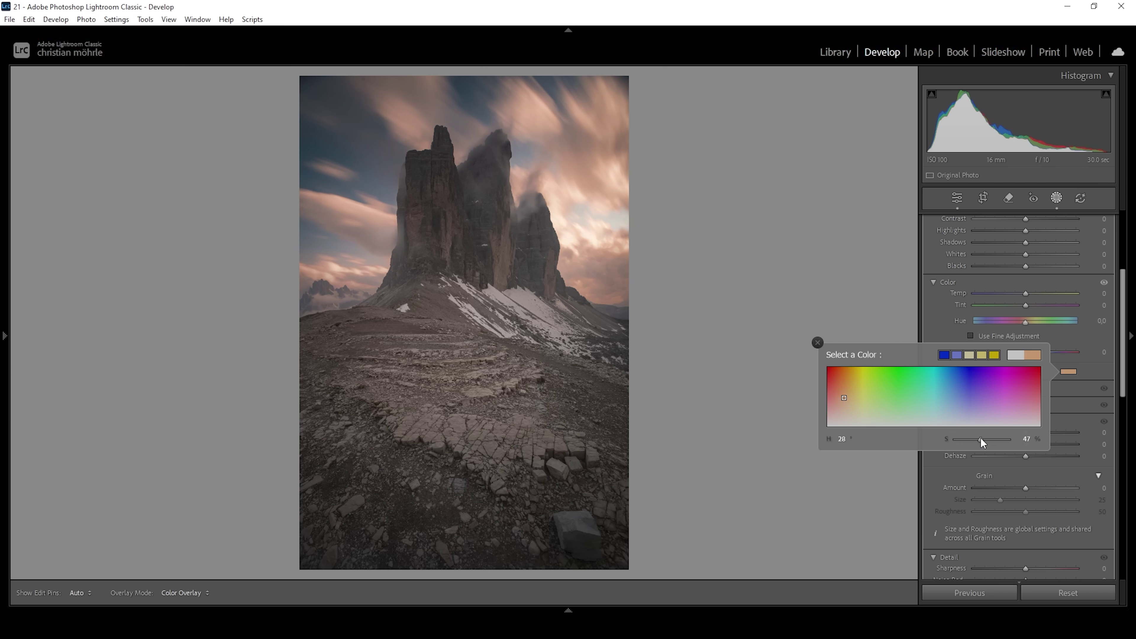
{"action": "left_click_drag", "start_coordinate": [988, 436], "coordinate": [988, 437]}
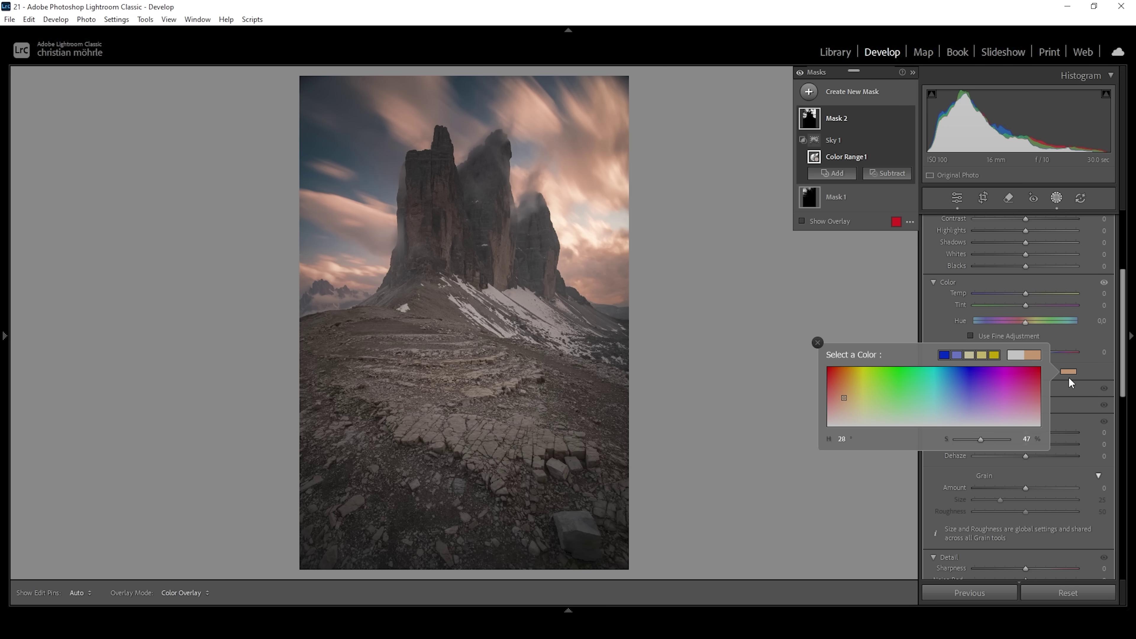
{"action": "left_click", "coordinate": [942, 303]}
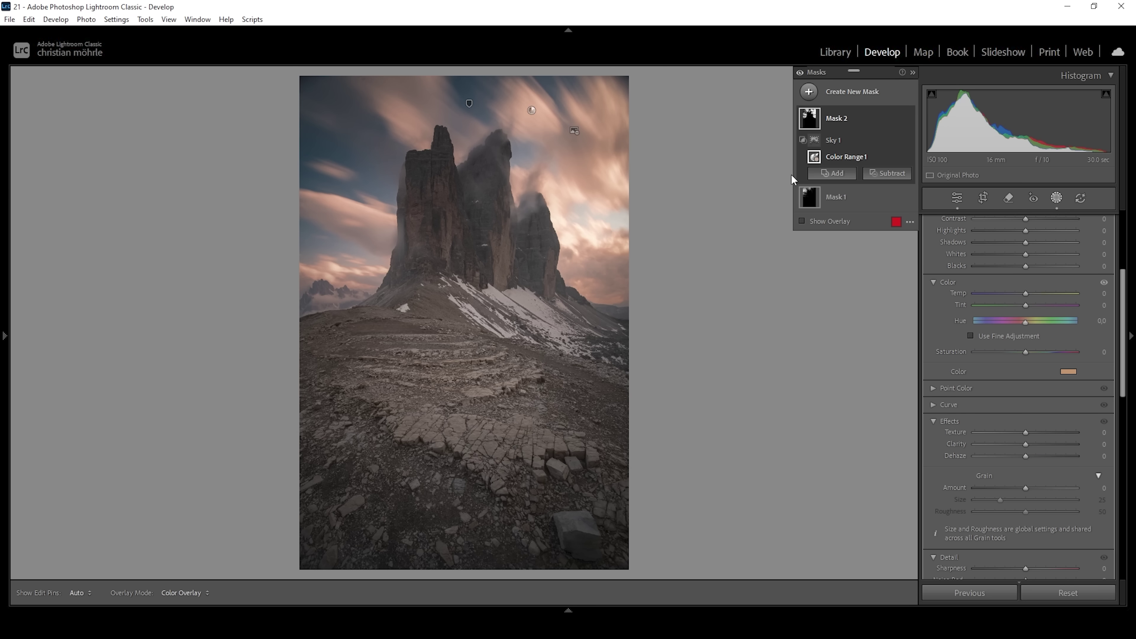
Set the cloud mask's Temp to 15, and toggle the mask's visibility to compare
{"action": "left_click", "coordinate": [1026, 294]}
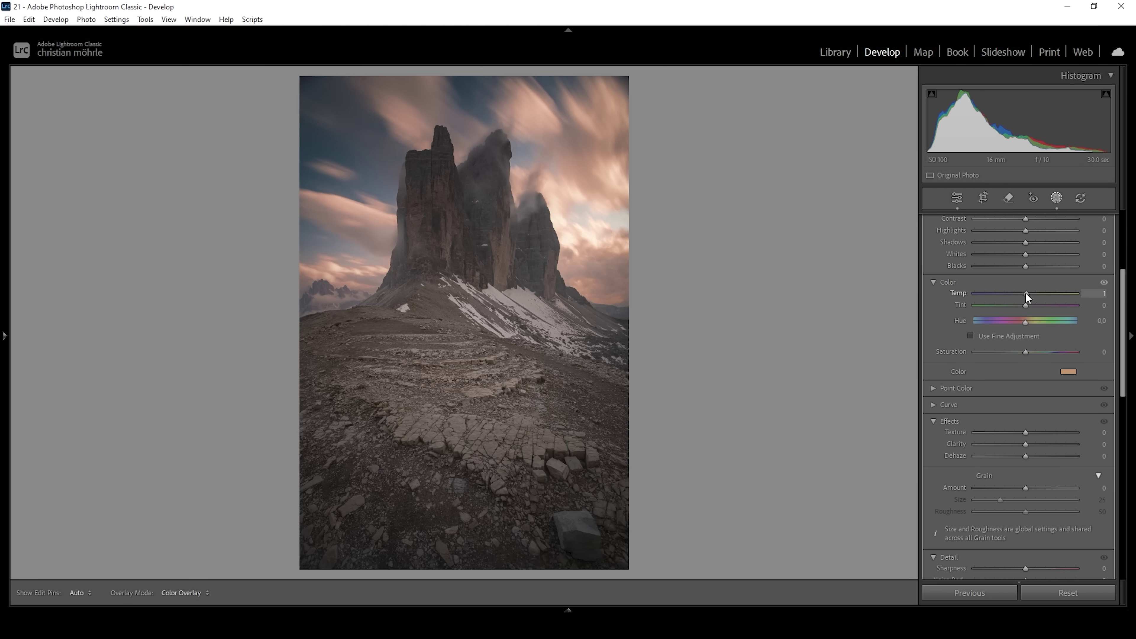
{"action": "left_click_drag", "start_coordinate": [1029, 293], "coordinate": [1030, 293]}
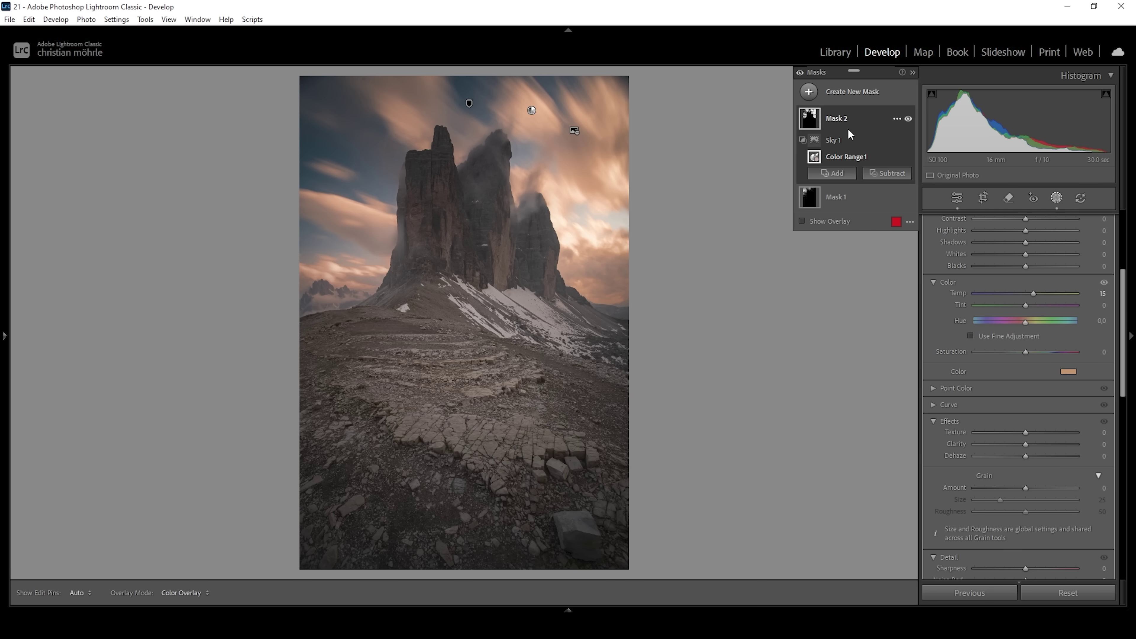
{"action": "left_click", "coordinate": [909, 118]}
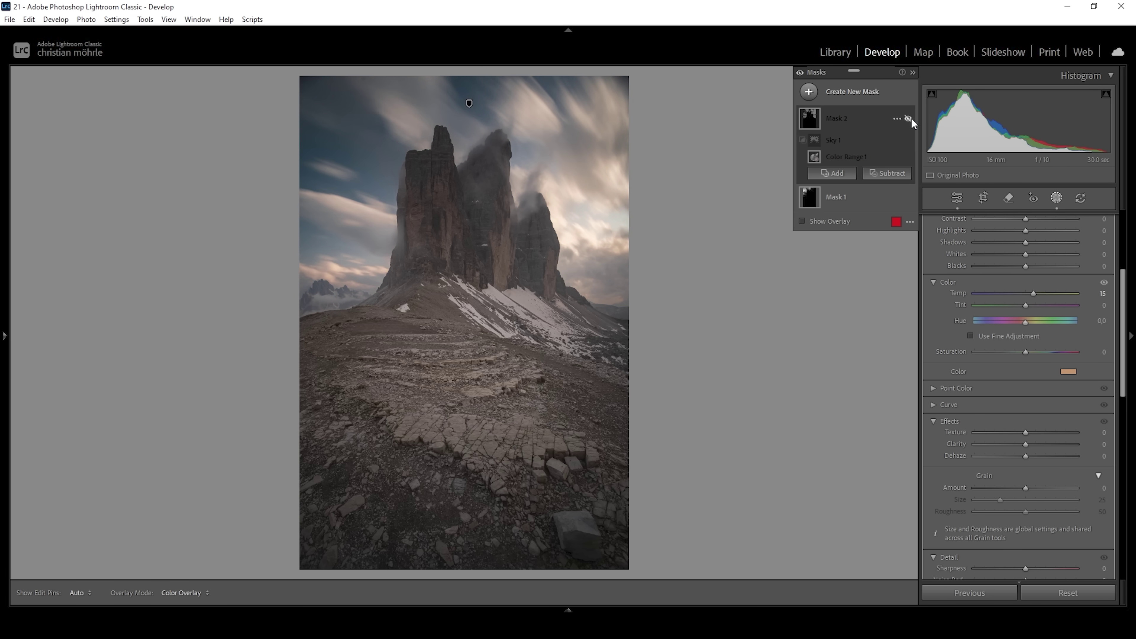
{"action": "left_click", "coordinate": [909, 118]}
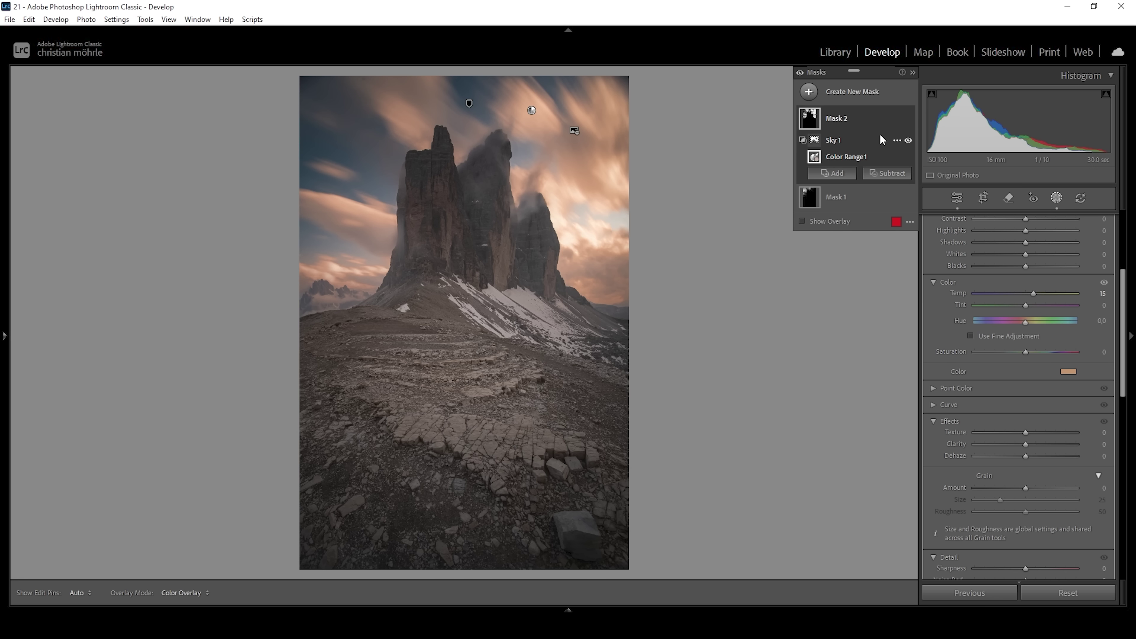
Create a color range mask sampled from the snow on the slope below the towers, with Refine set to 11
{"action": "left_click", "coordinate": [818, 103]}
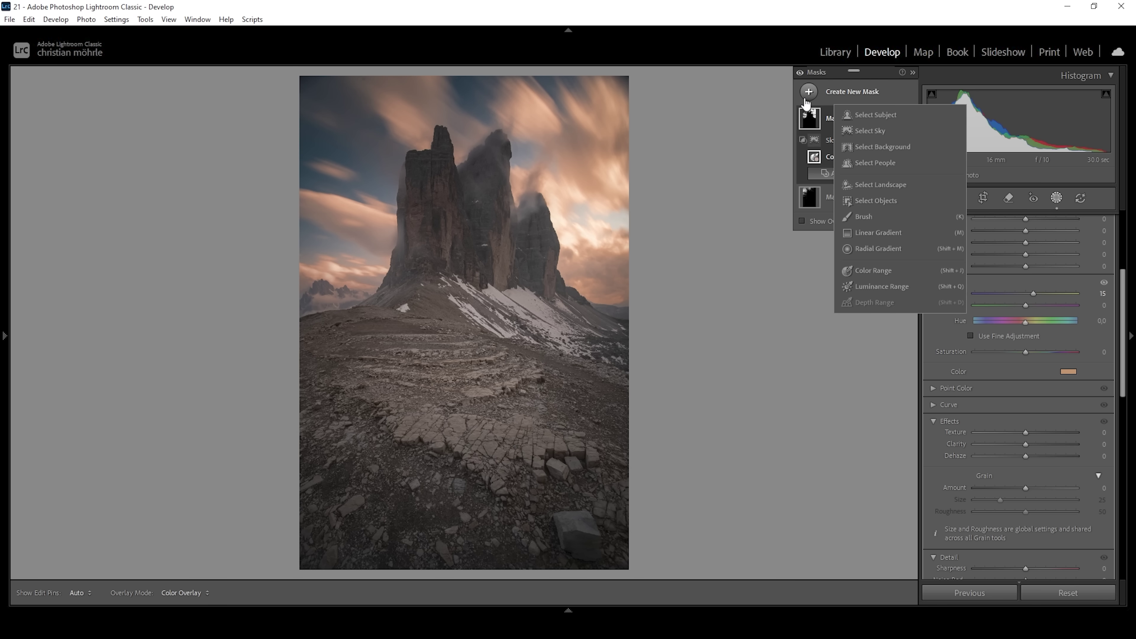
{"action": "left_click", "coordinate": [885, 271]}
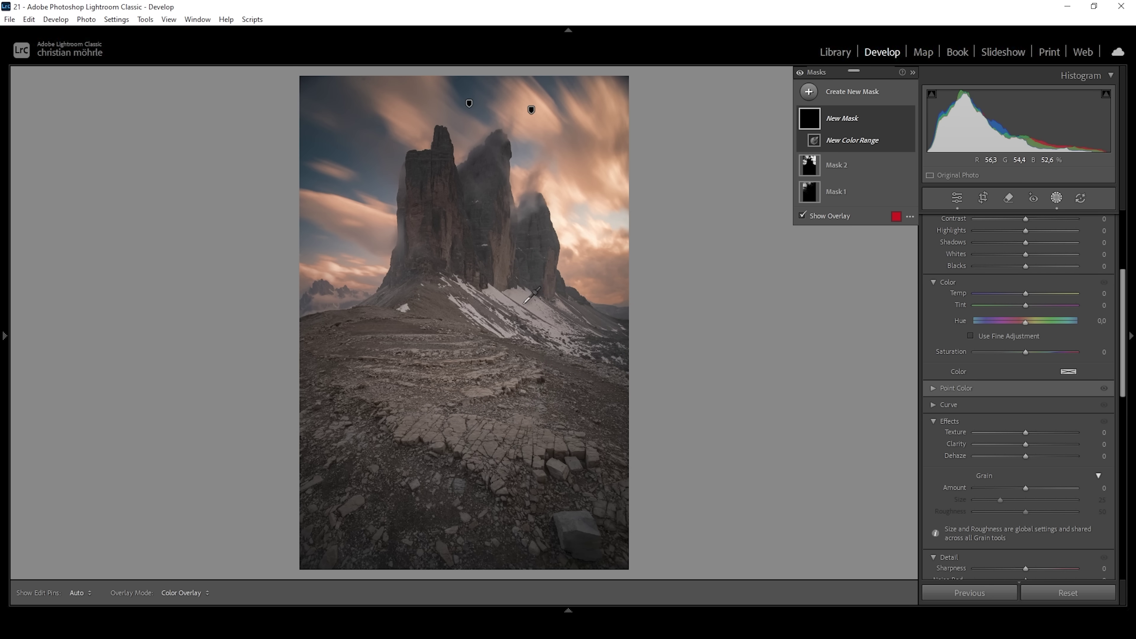
{"action": "left_click", "coordinate": [517, 298]}
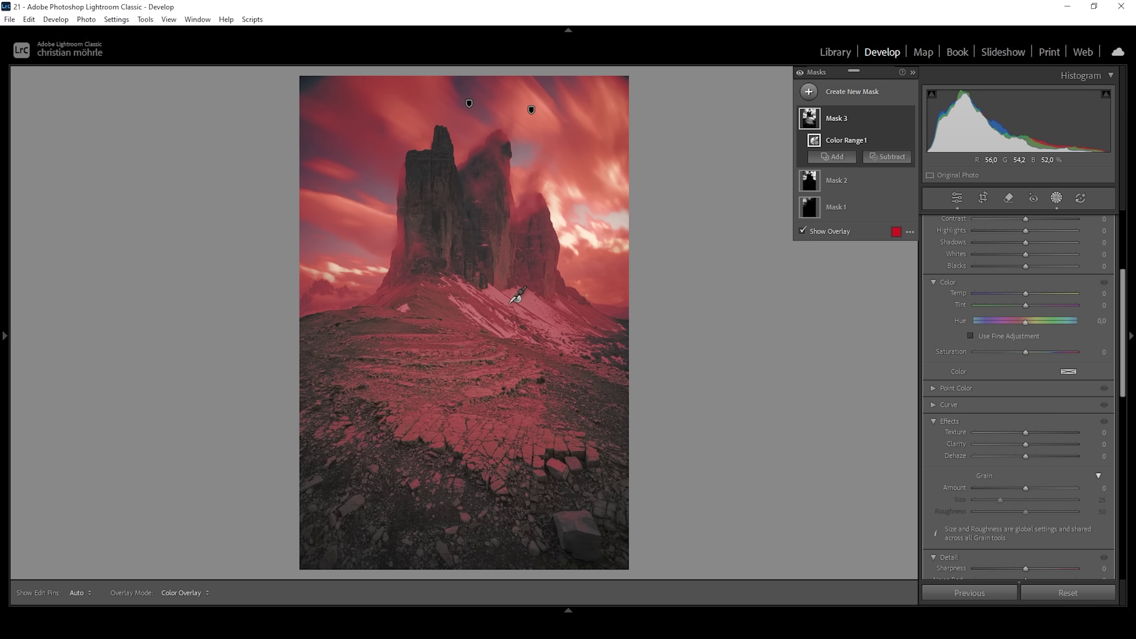
{"action": "scroll", "coordinate": [1032, 328], "scroll_direction": "up", "scroll_amount": 3}
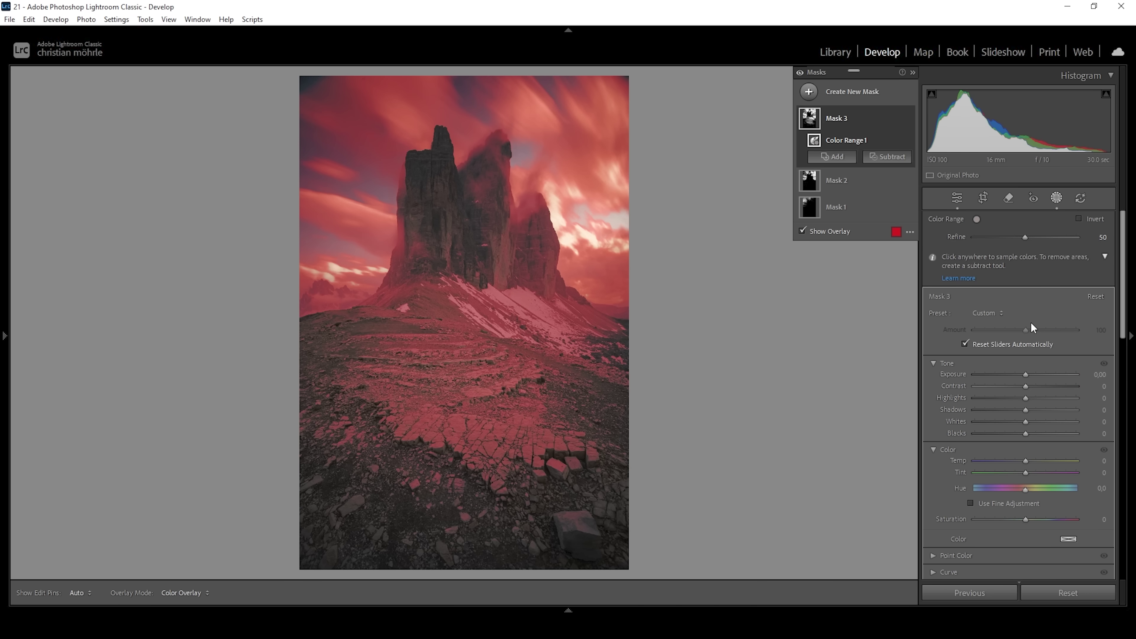
{"action": "left_click_drag", "start_coordinate": [1025, 237], "coordinate": [1025, 240]}
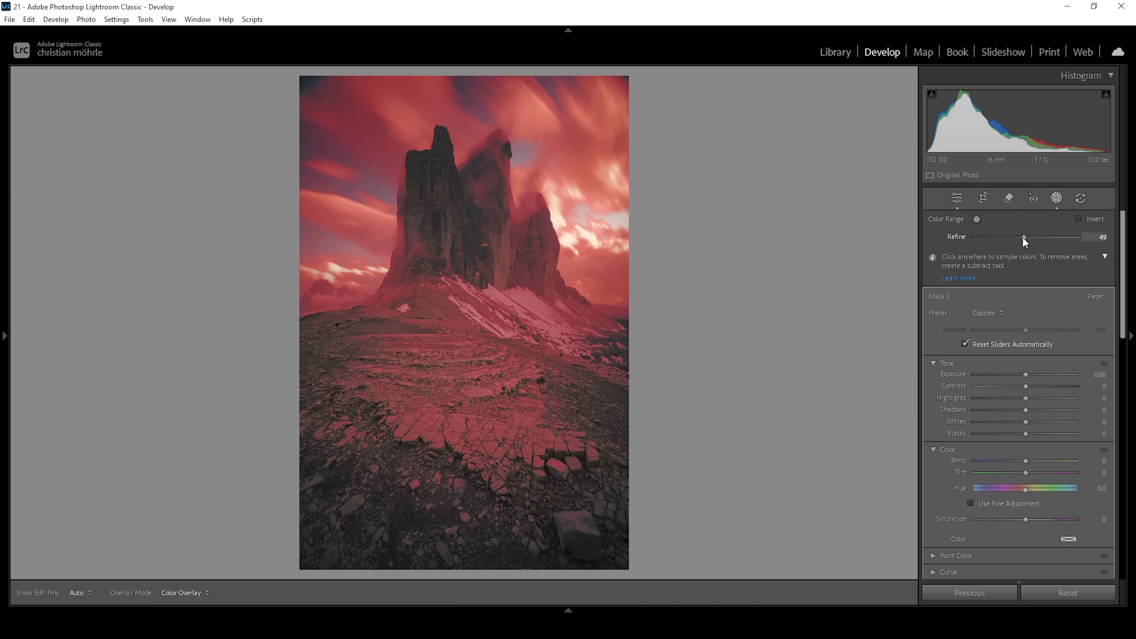
{"action": "left_click_drag", "start_coordinate": [996, 239], "coordinate": [988, 239]}
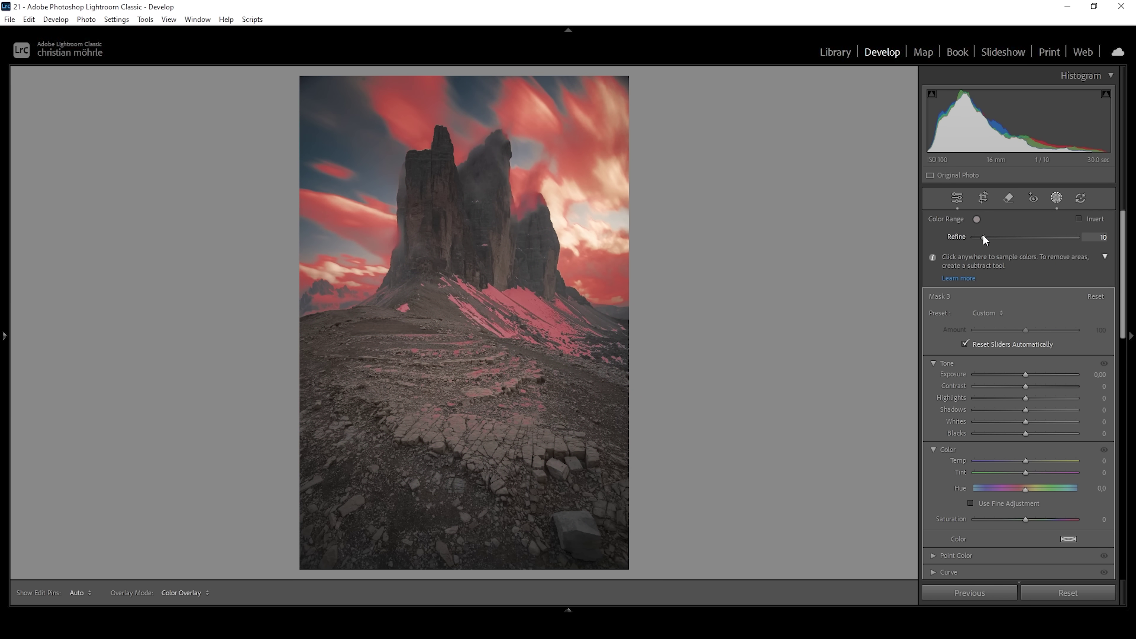
{"action": "left_click_drag", "start_coordinate": [986, 239], "coordinate": [987, 237]}
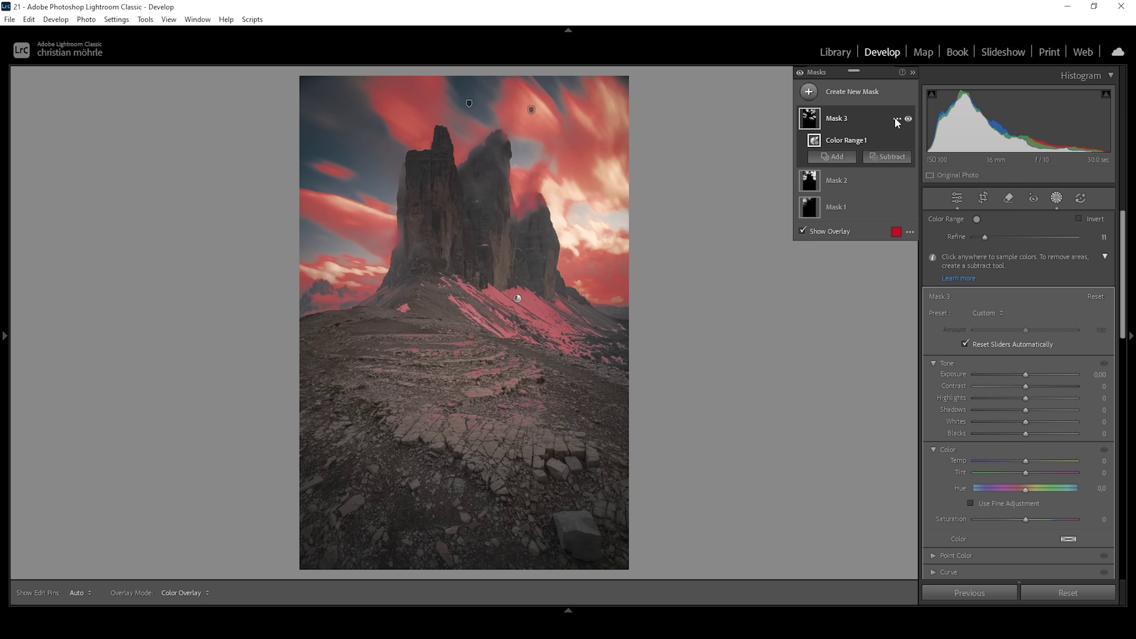
Intersect the snow mask with a brush and paint over the snow patches to limit the mask to them
{"action": "left_click", "coordinate": [897, 118]}
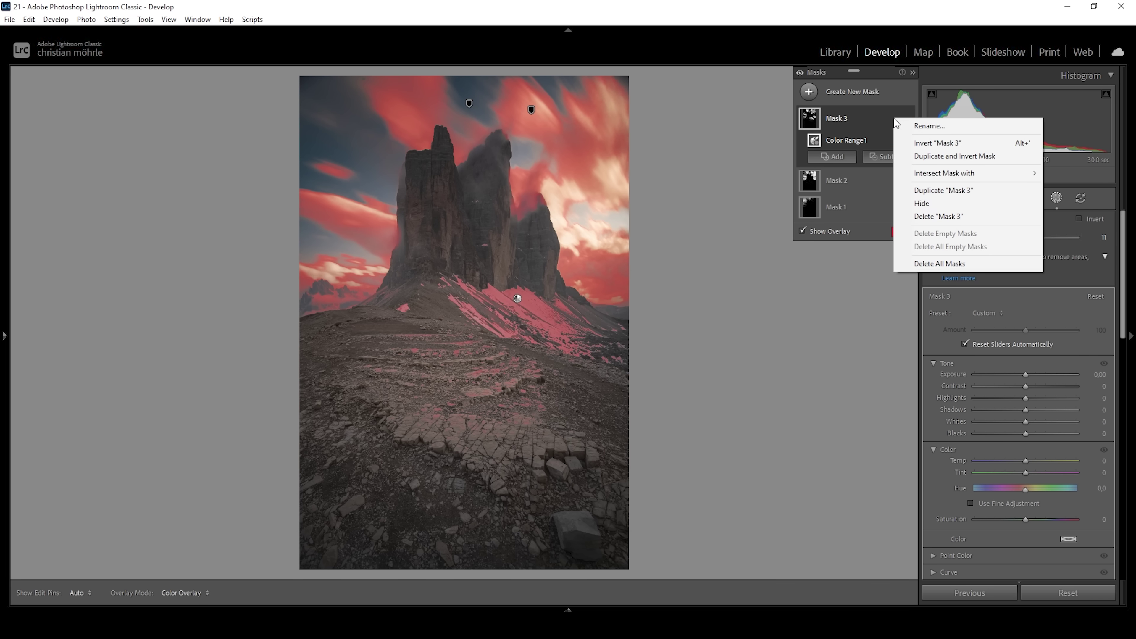
{"action": "mouse_move", "coordinate": [928, 173]}
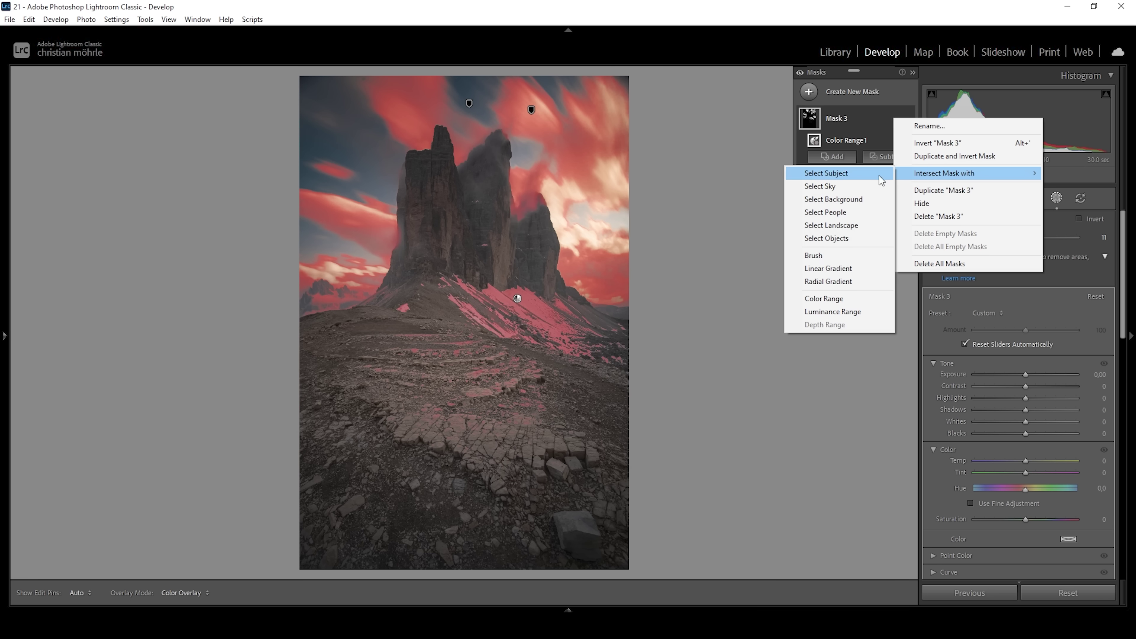
{"action": "left_click", "coordinate": [832, 255]}
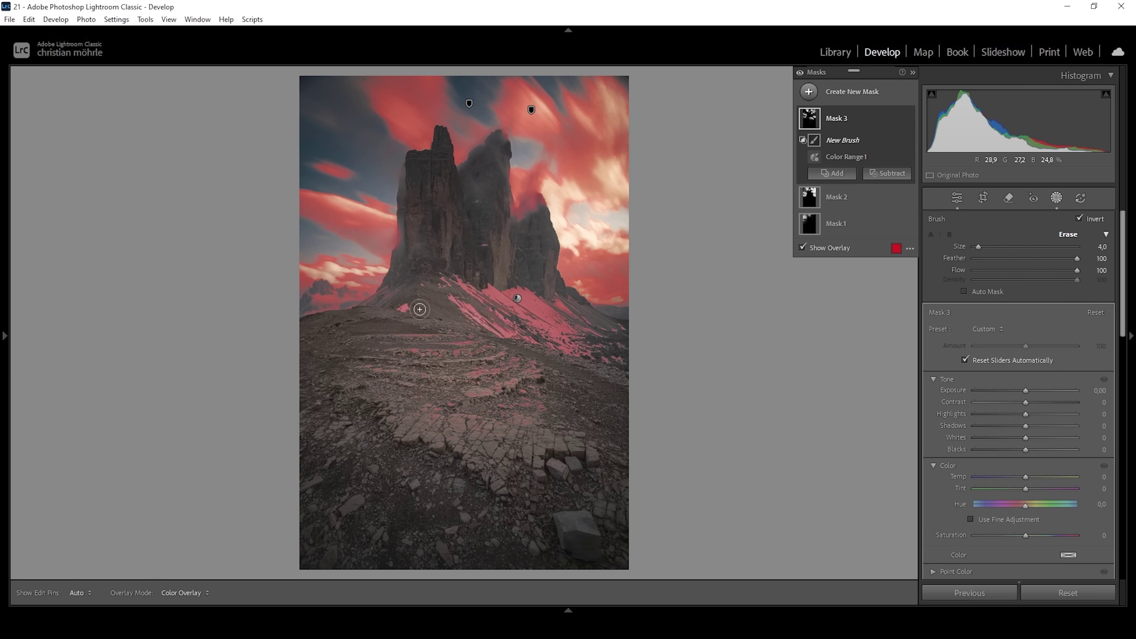
{"action": "key", "text": "h"}
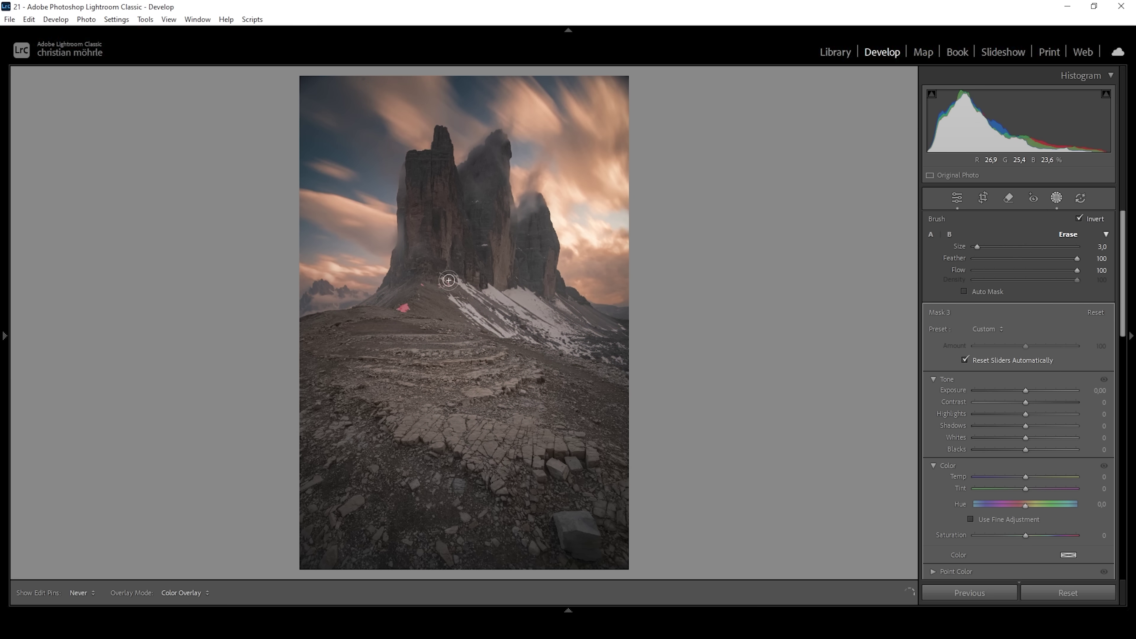
{"action": "mouse_move", "coordinate": [479, 292]}
{"action": "left_mouse_down"}
{"action": "mouse_move", "coordinate": [441, 295]}
{"action": "mouse_move", "coordinate": [497, 331]}
{"action": "mouse_move", "coordinate": [497, 295]}
{"action": "mouse_move", "coordinate": [516, 295]}
{"action": "mouse_move", "coordinate": [503, 288]}
{"action": "mouse_move", "coordinate": [562, 312]}
{"action": "mouse_move", "coordinate": [546, 299]}
{"action": "mouse_move", "coordinate": [610, 346]}
{"action": "mouse_move", "coordinate": [606, 355]}
{"action": "mouse_move", "coordinate": [603, 333]}
{"action": "left_mouse_up"}
{"action": "key", "text": "h"}
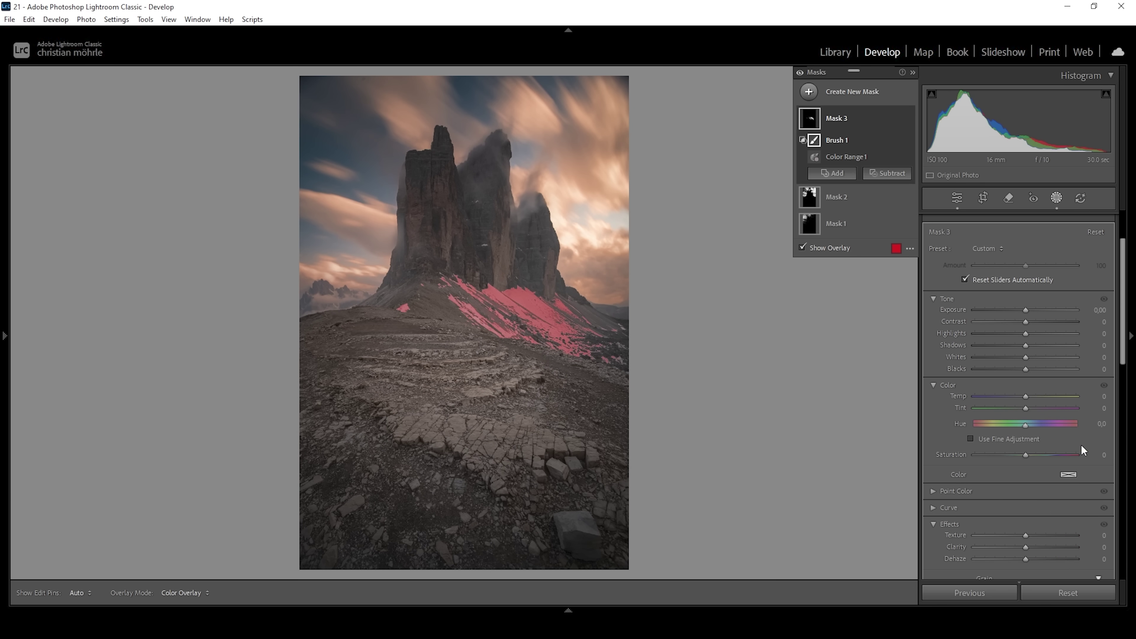
Tint the snow mask with a light blue of hue 207 and saturation 21%
{"action": "left_click", "coordinate": [1068, 475]}
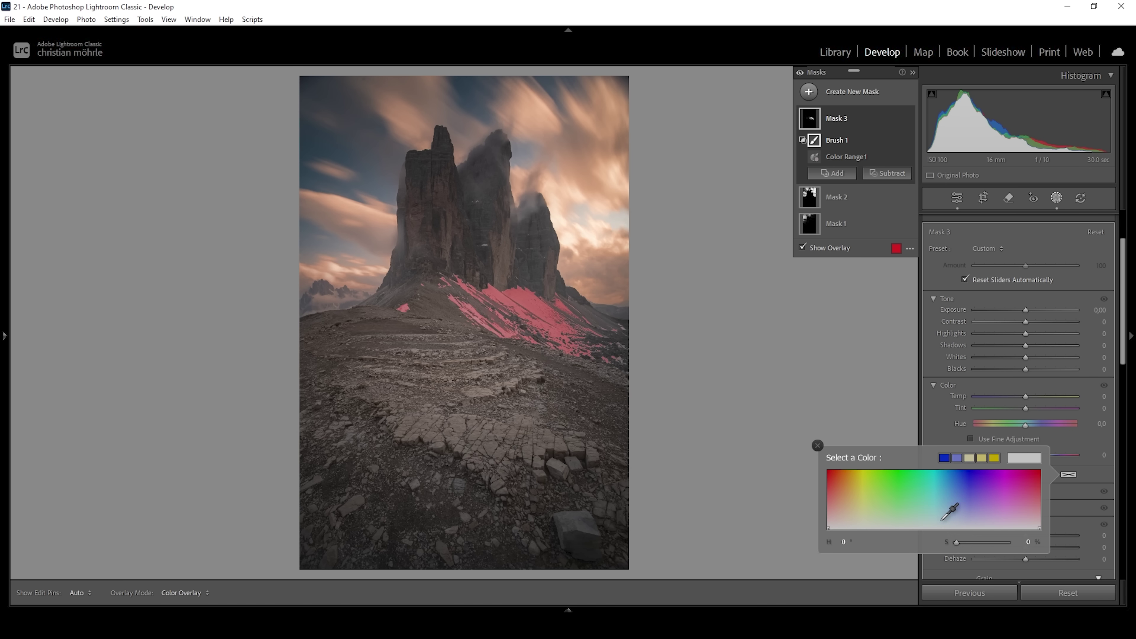
{"action": "left_click_drag", "start_coordinate": [941, 520], "coordinate": [965, 543]}
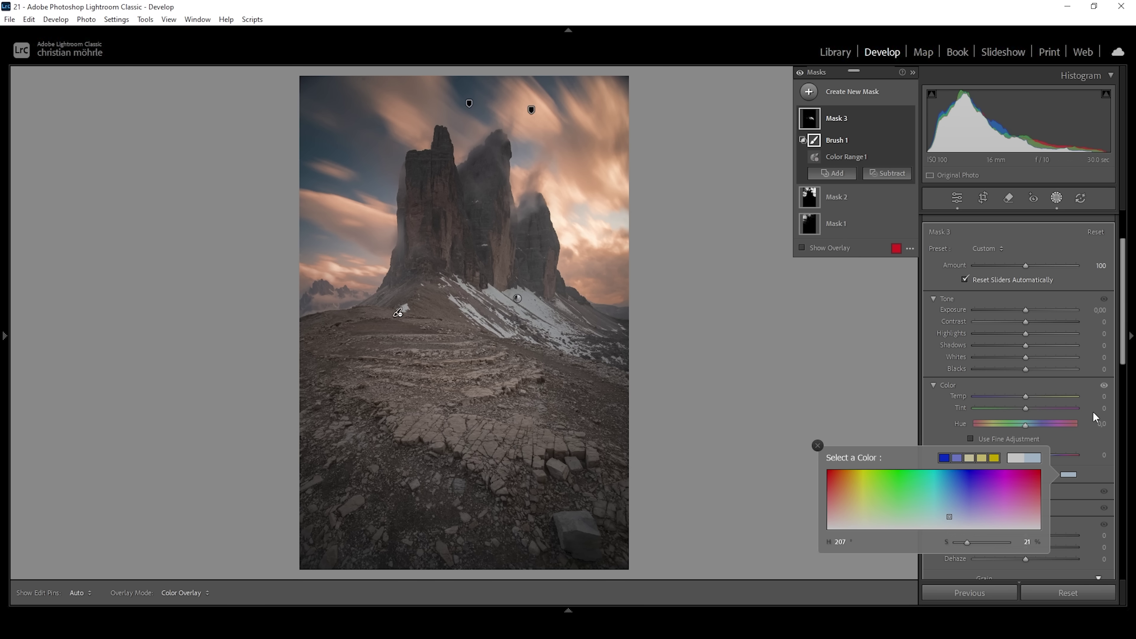
{"action": "left_click", "coordinate": [1131, 501]}
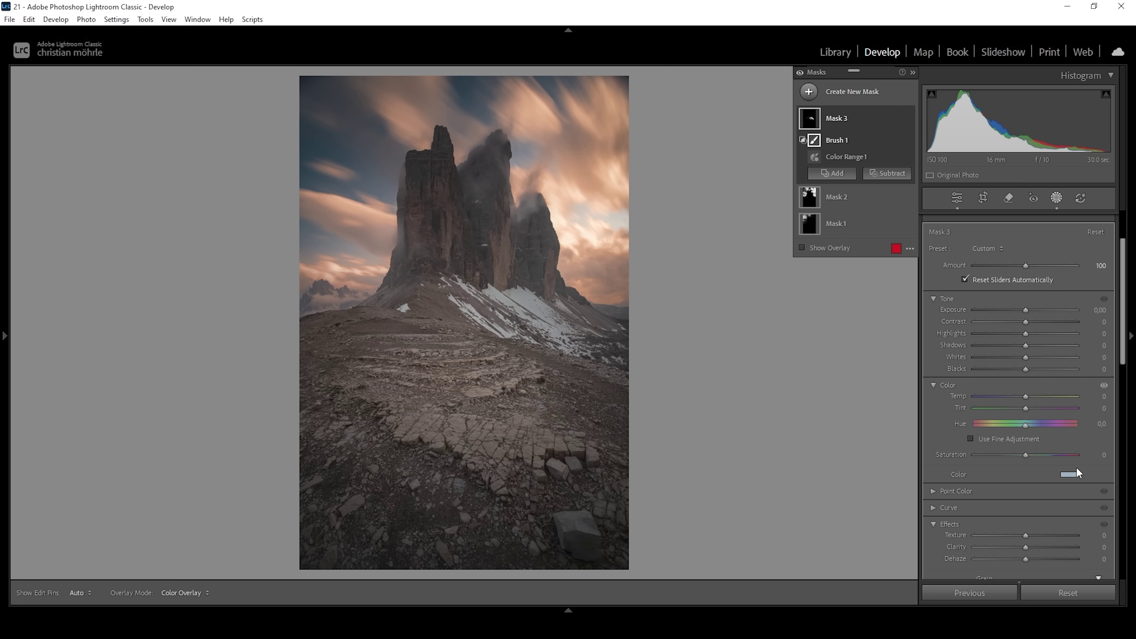
Toggle the snow mask's visibility off and on to compare its effect
{"action": "mouse_move", "coordinate": [903, 120]}
{"action": "left_click", "coordinate": [908, 118]}
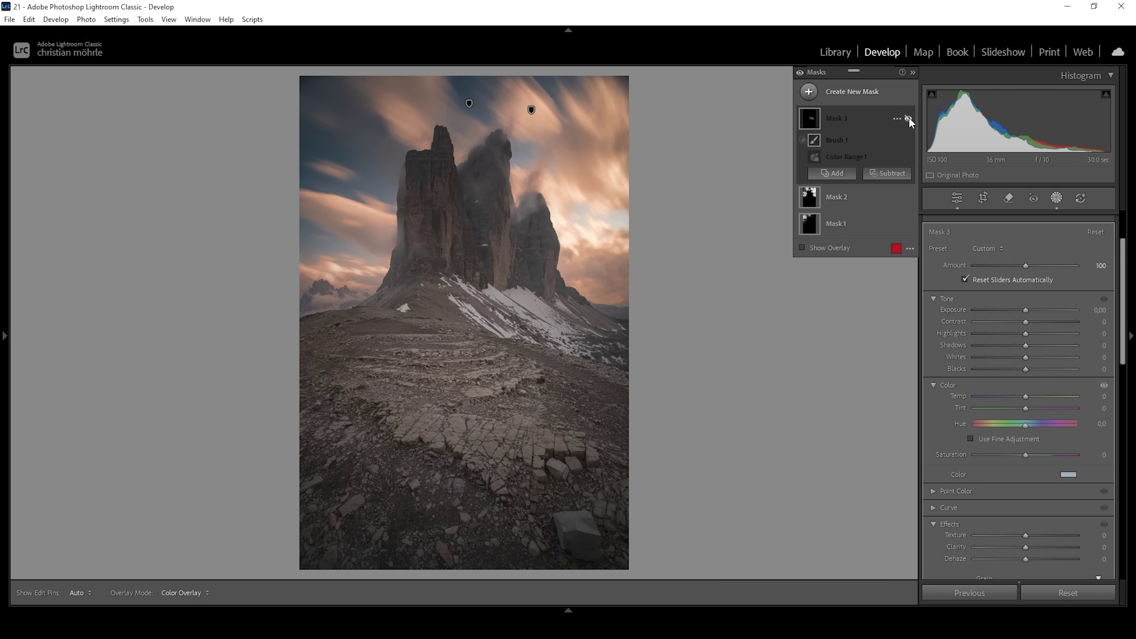
{"action": "left_click", "coordinate": [908, 118]}
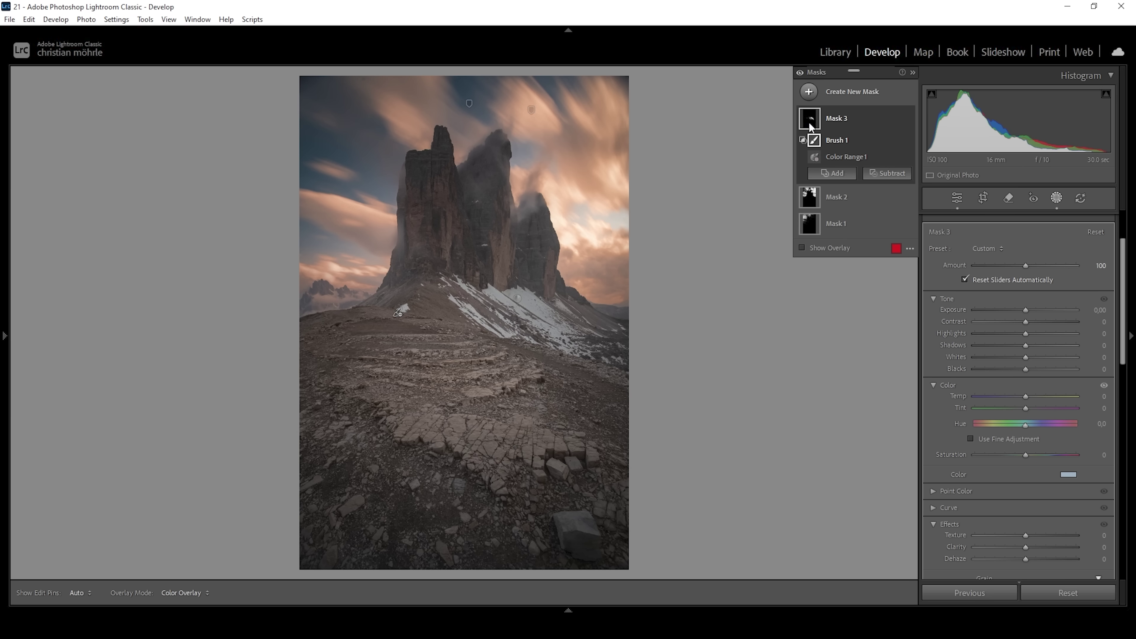
Create a landscape mask that selects the Mountains, and hide the mask overlay
{"action": "left_click", "coordinate": [809, 92]}
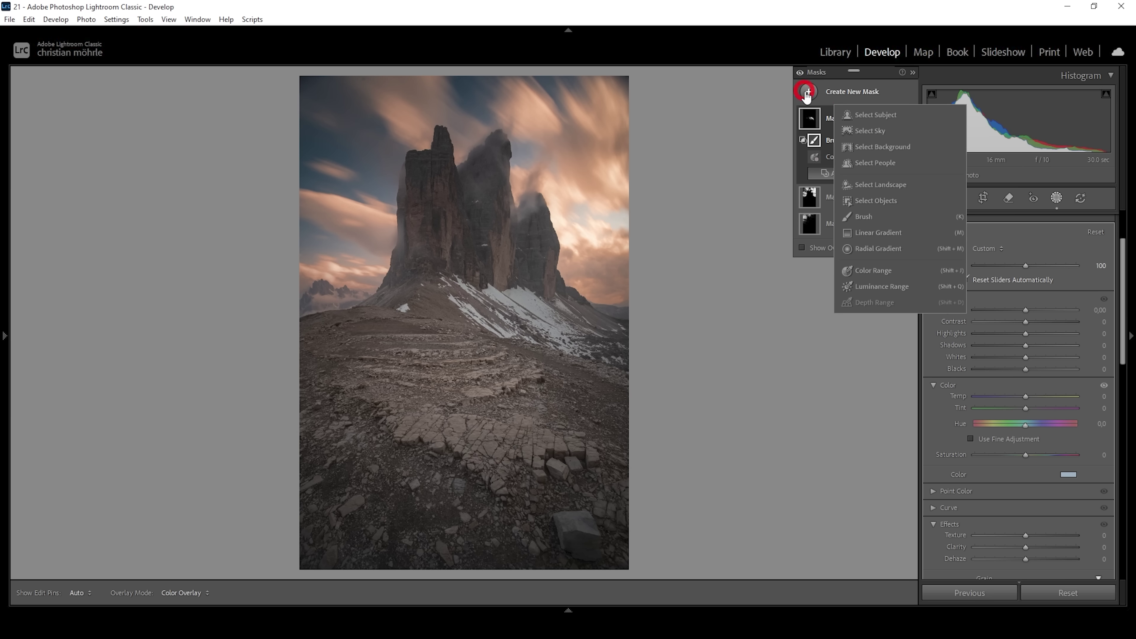
{"action": "left_click", "coordinate": [894, 185]}
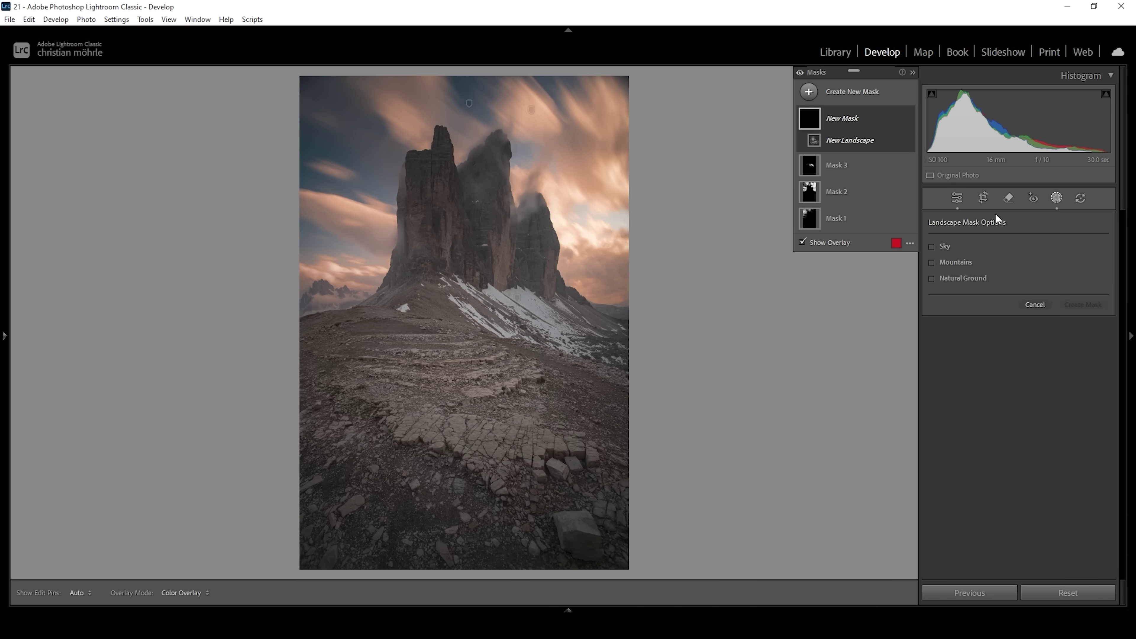
{"action": "left_click", "coordinate": [951, 263]}
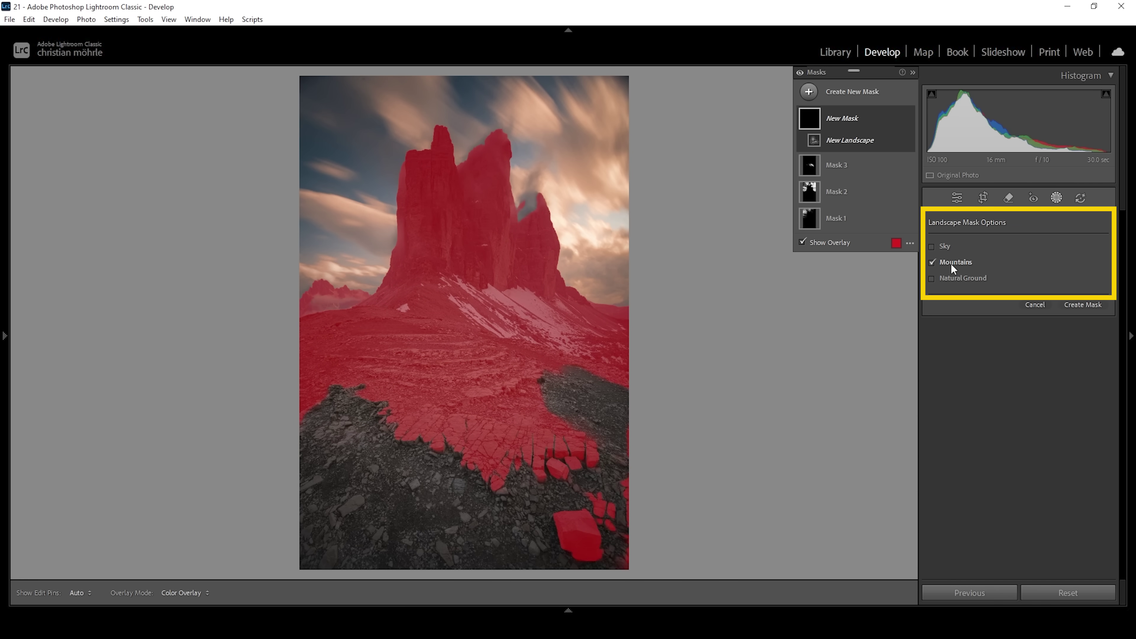
{"action": "left_click", "coordinate": [1080, 305]}
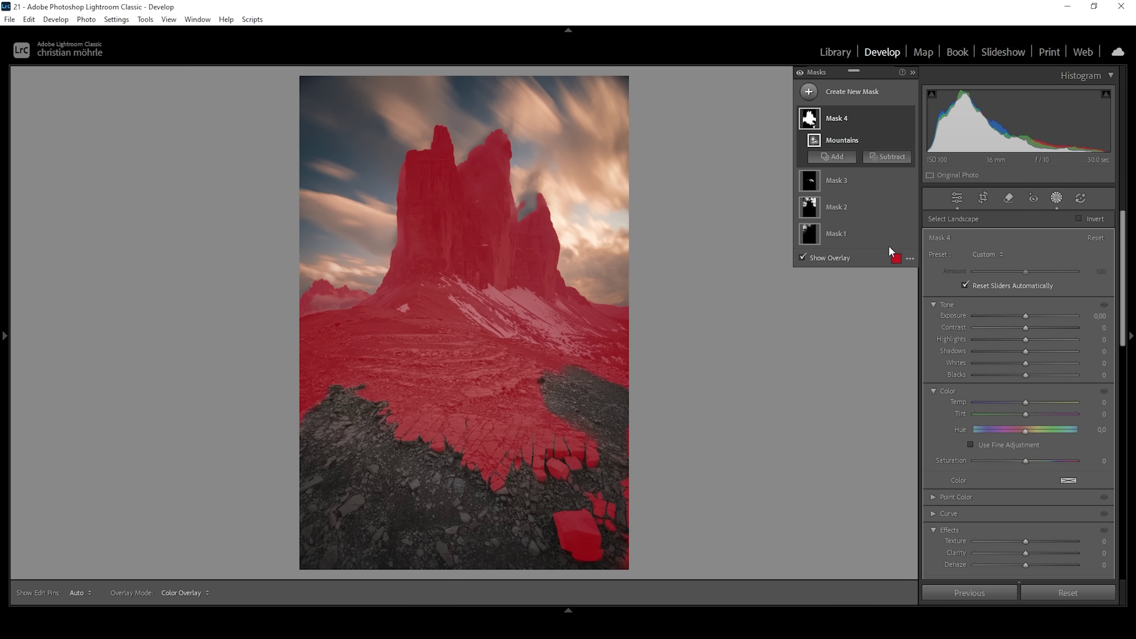
{"action": "left_click", "coordinate": [835, 260]}
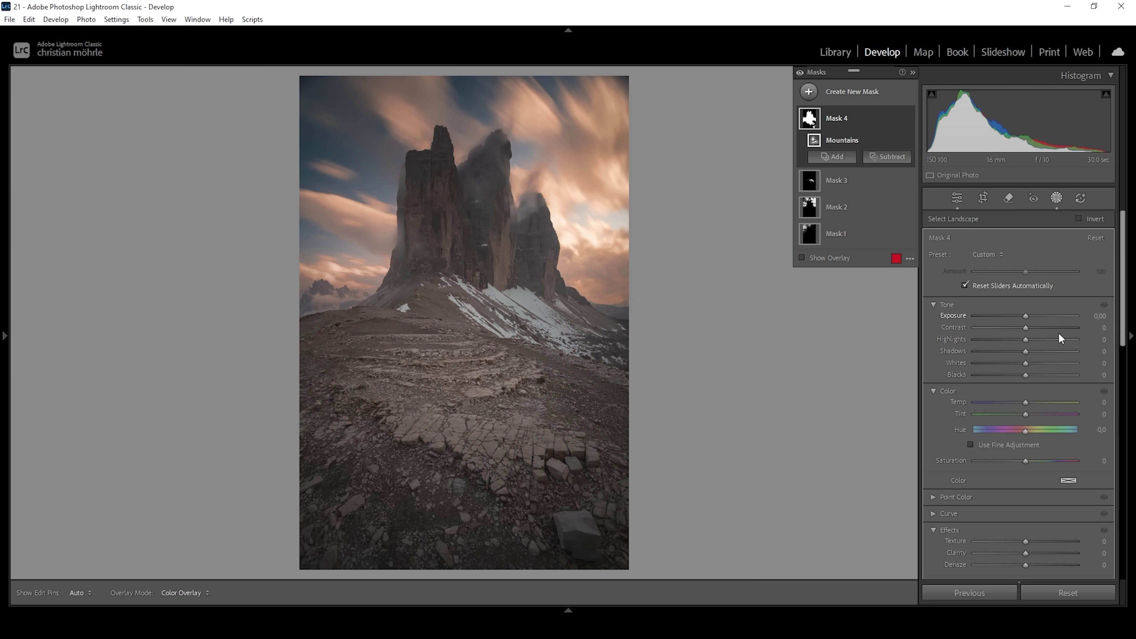
Set the mountain mask's Contrast to 33, Whites to 65, Blacks to -2, Temp to -5, Texture to 6 and Clarity to 5
{"action": "left_click_drag", "start_coordinate": [1023, 329], "coordinate": [1059, 365]}
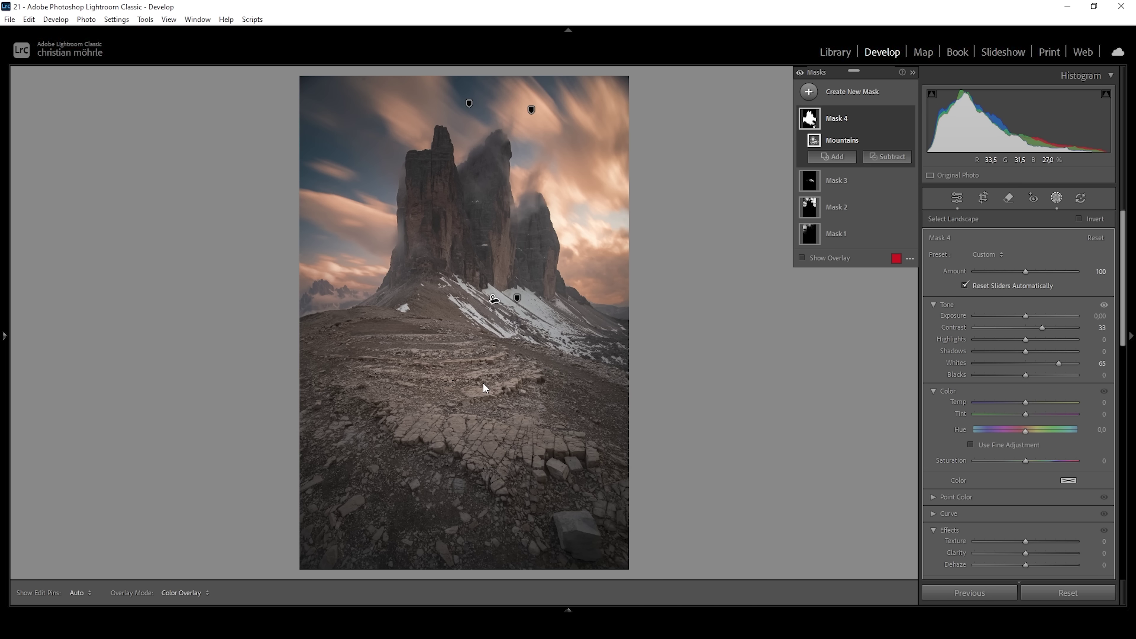
{"action": "left_click_drag", "start_coordinate": [1024, 375], "coordinate": [1022, 376]}
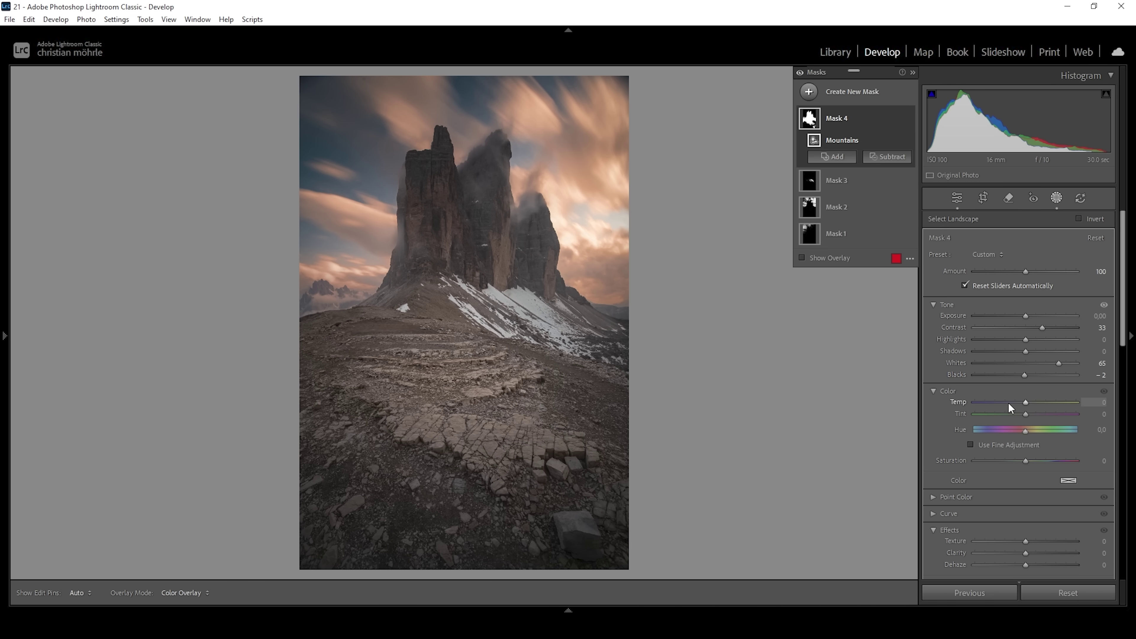
{"action": "left_click_drag", "start_coordinate": [1022, 401], "coordinate": [1024, 400]}
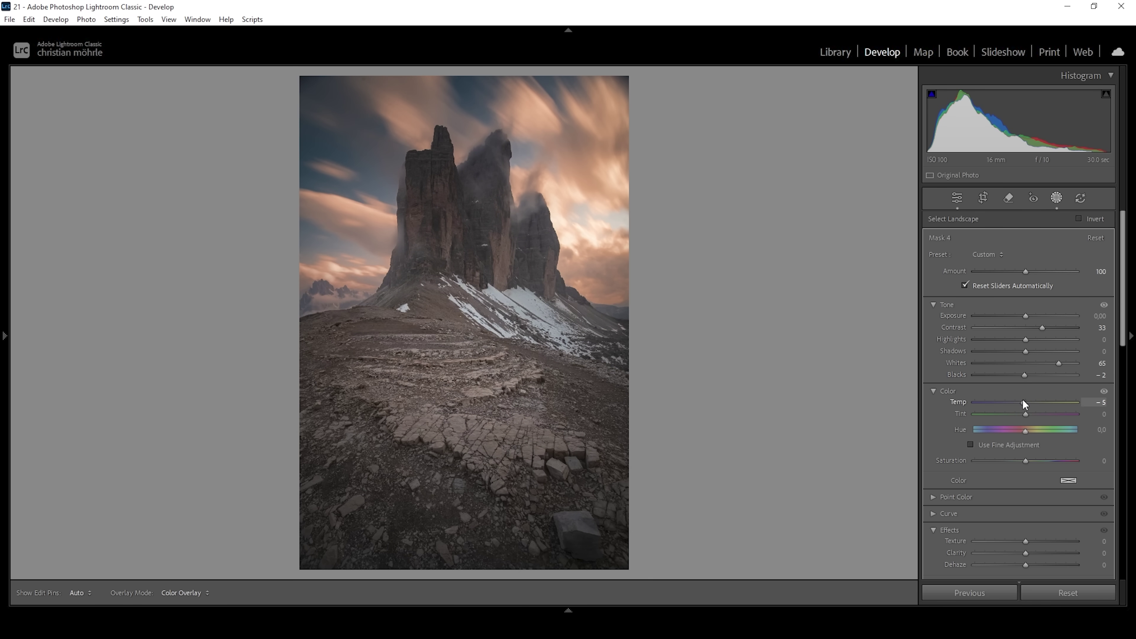
{"action": "scroll", "coordinate": [1043, 465], "scroll_direction": "down", "scroll_amount": 5}
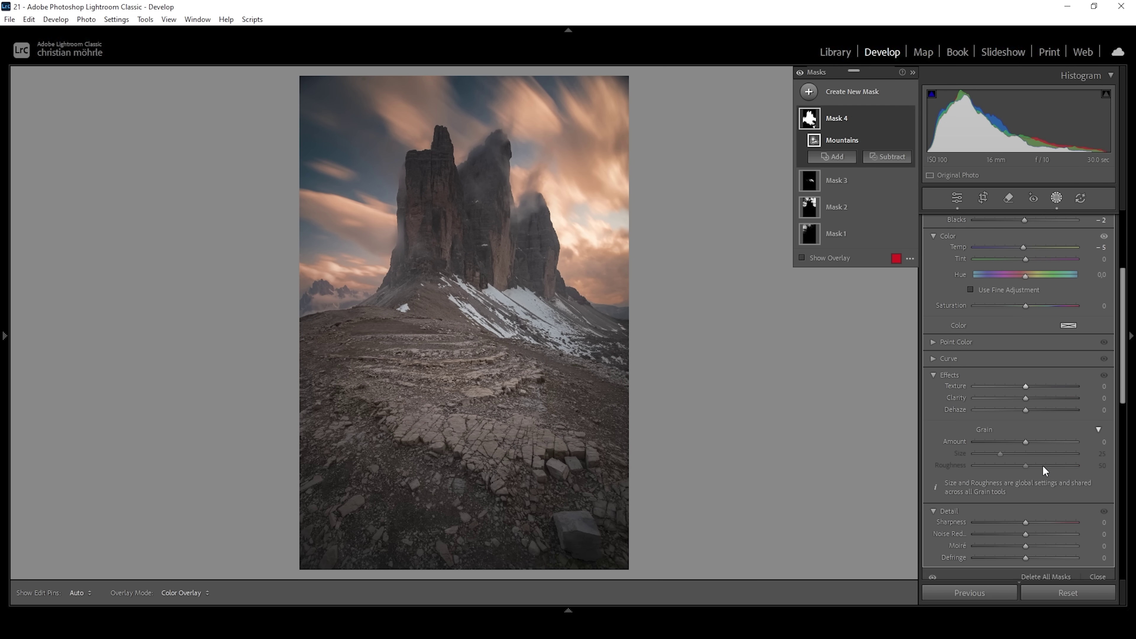
{"action": "left_click_drag", "start_coordinate": [1025, 385], "coordinate": [1025, 397]}
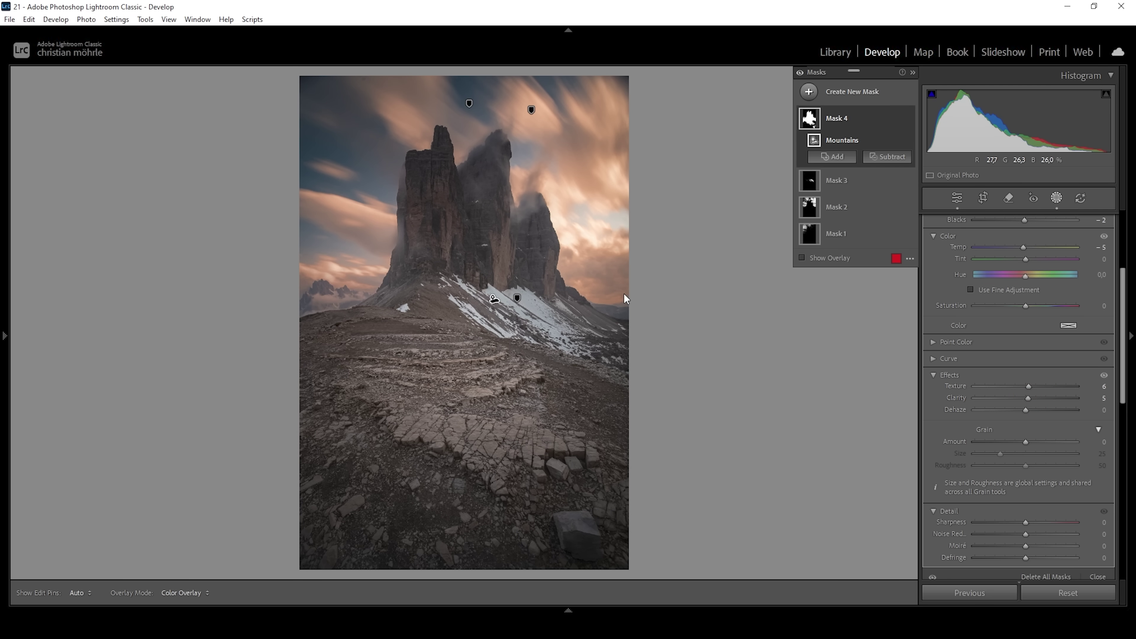
Create a wide radial gradient mask over the bright clouds beside the smallest tower, extending past the photo's right edge
{"action": "left_click", "coordinate": [849, 91]}
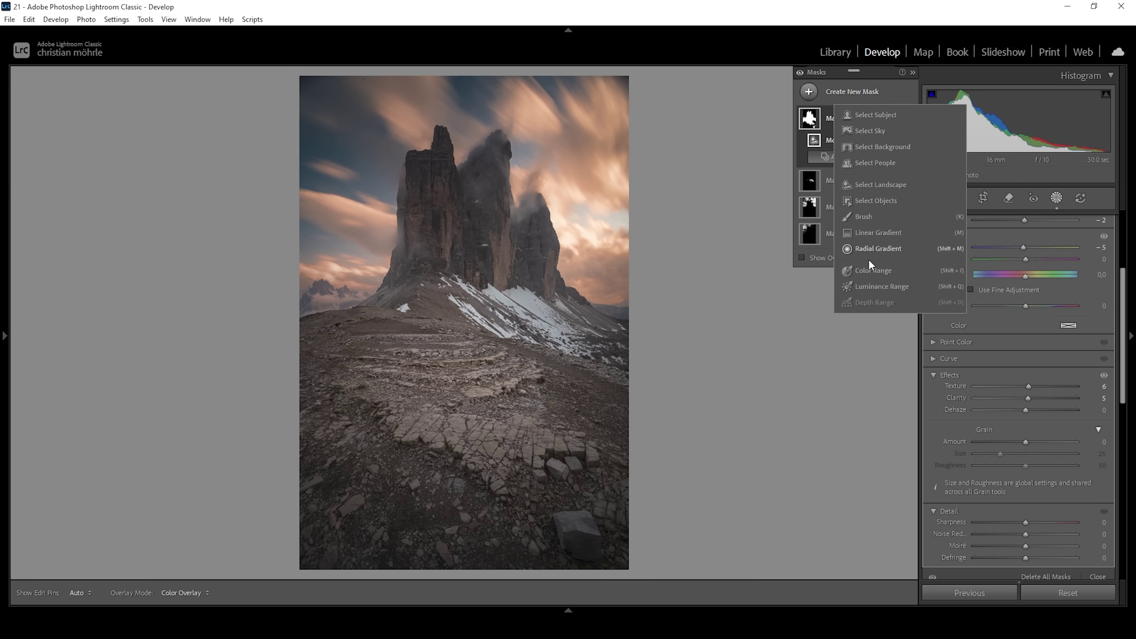
{"action": "left_click", "coordinate": [880, 250]}
{"action": "left_click_drag", "start_coordinate": [601, 217], "coordinate": [701, 263]}
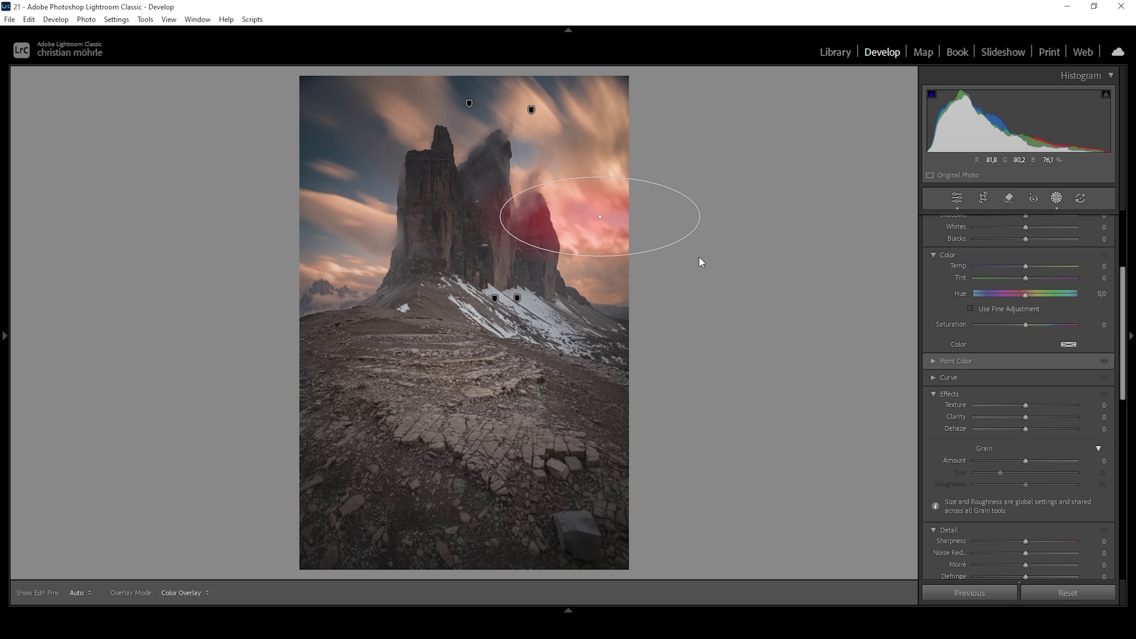
{"action": "left_click_drag", "start_coordinate": [599, 216], "coordinate": [619, 221]}
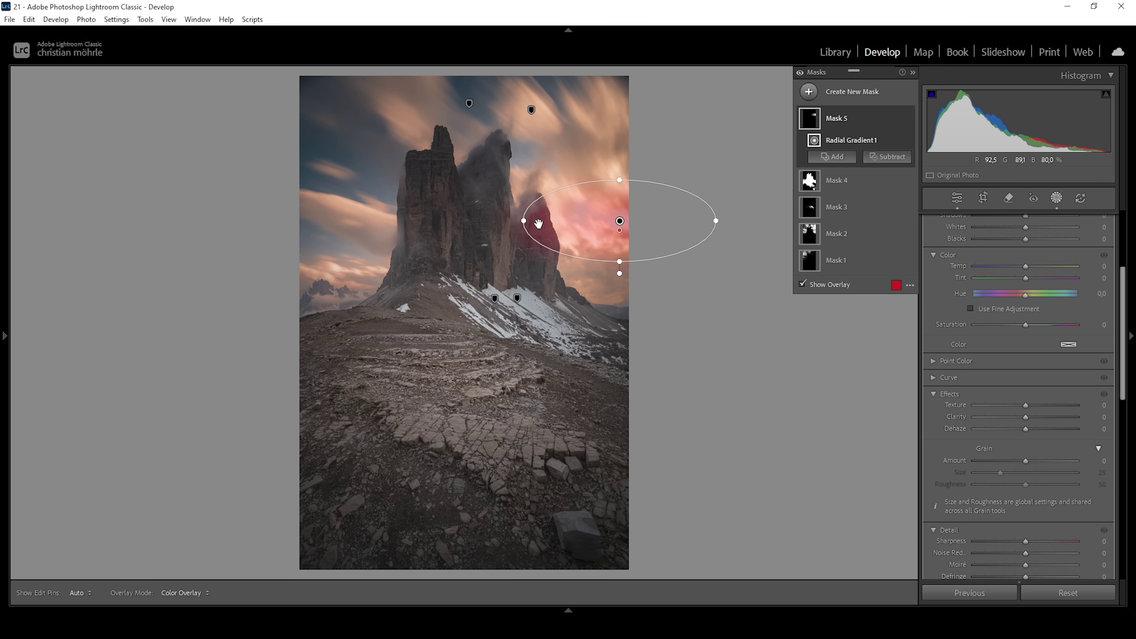
{"action": "left_click_drag", "start_coordinate": [538, 224], "coordinate": [541, 229]}
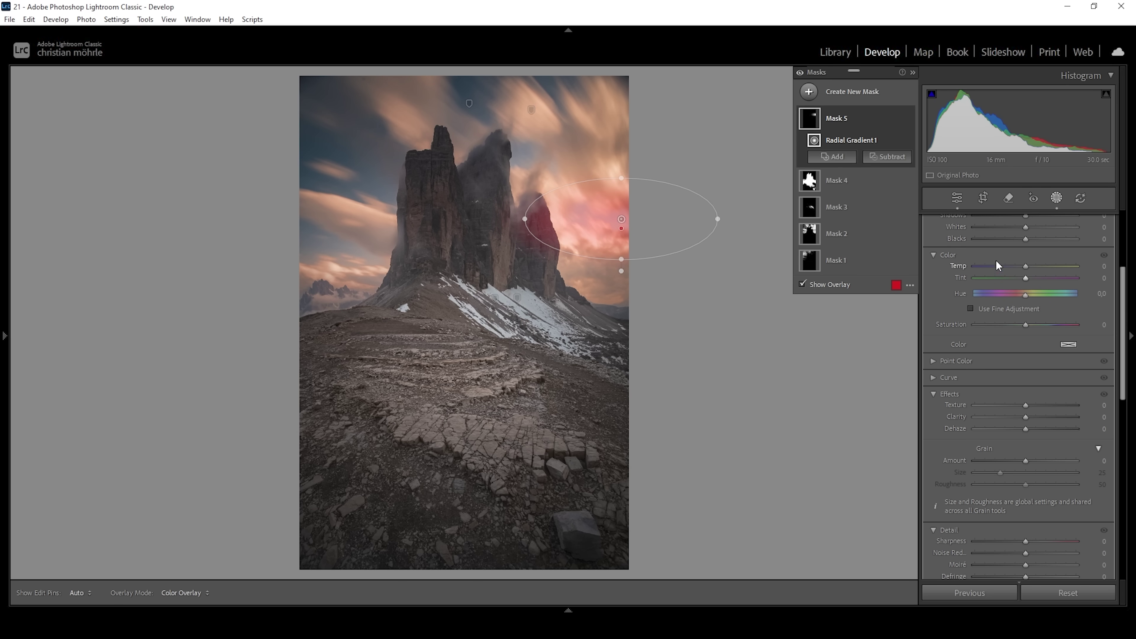
Set the radial cloud mask's Blacks to 30 and Dehaze to -72 for a hazy glow
{"action": "scroll", "coordinate": [1051, 256], "scroll_direction": "up", "scroll_amount": 3}
{"action": "left_click_drag", "start_coordinate": [1026, 317], "coordinate": [992, 349]}
{"action": "scroll", "coordinate": [1044, 425], "scroll_direction": "down", "scroll_amount": 5}
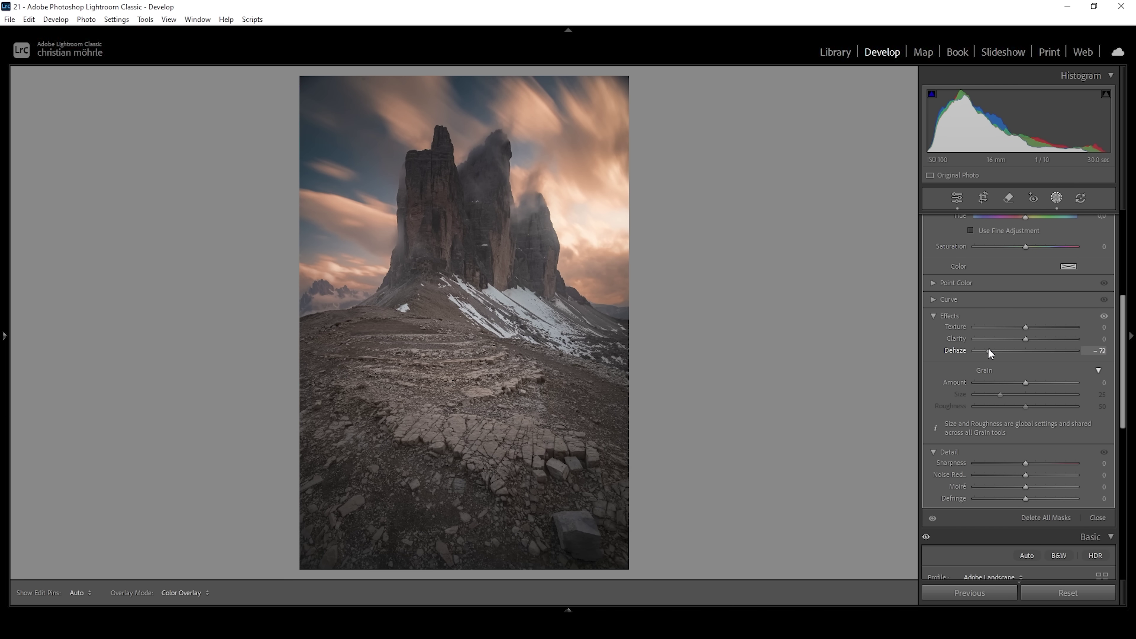
{"action": "left_click_drag", "start_coordinate": [989, 350], "coordinate": [988, 349]}
{"action": "scroll", "coordinate": [1011, 366], "scroll_direction": "up", "scroll_amount": 5}
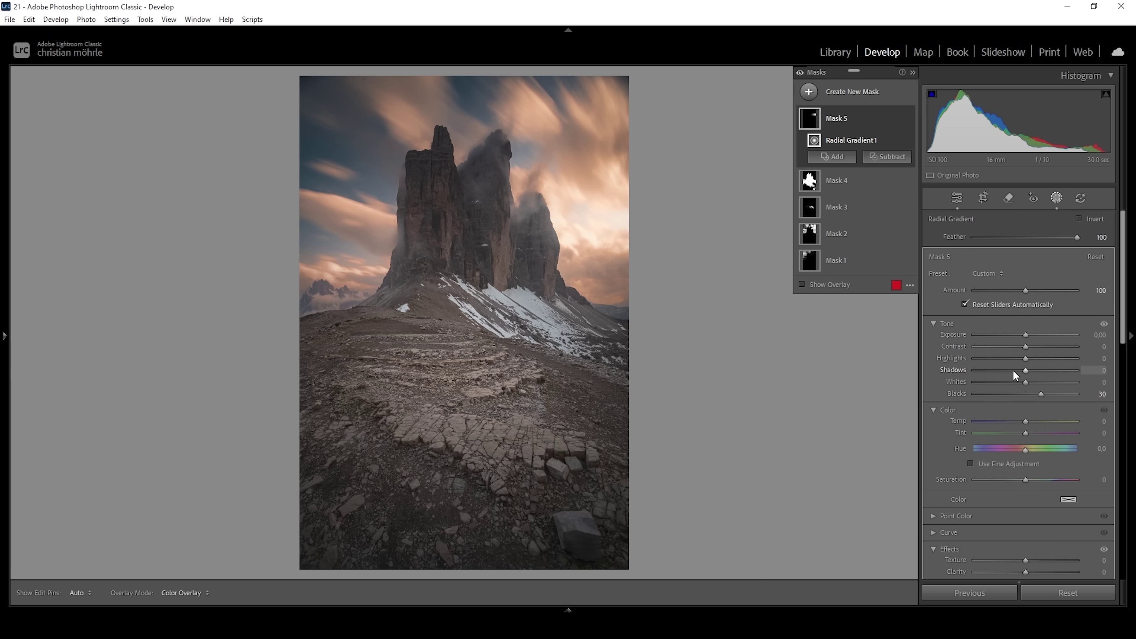
{"action": "scroll", "coordinate": [1013, 371], "scroll_direction": "down", "scroll_amount": 5}
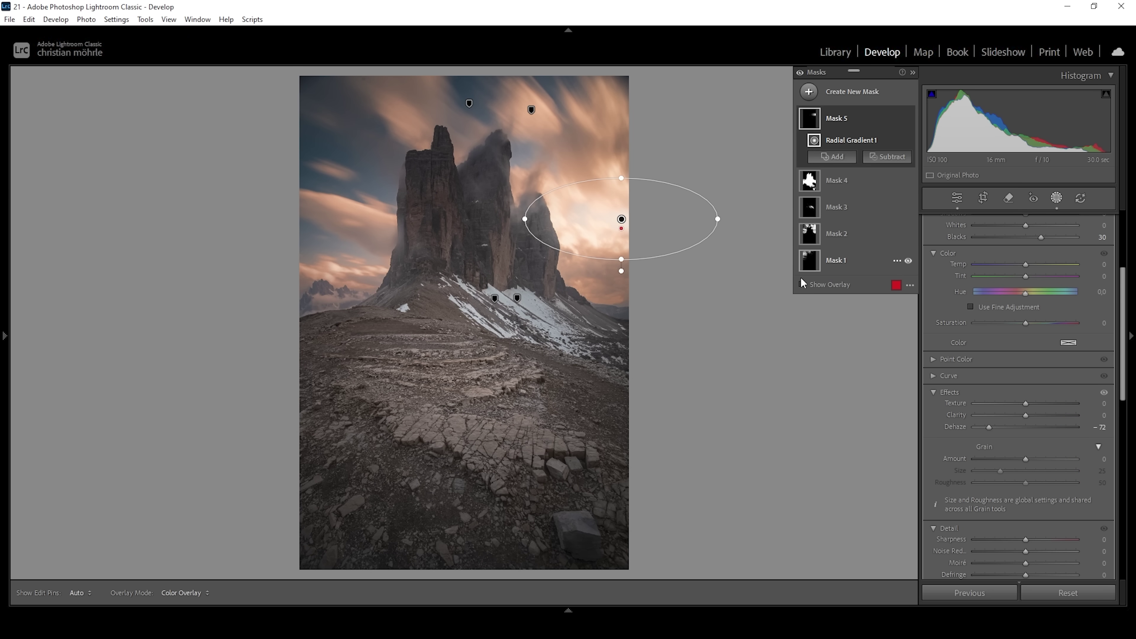
Tint the radial cloud mask with an orange of hue 32 and saturation 48%
{"action": "left_click", "coordinate": [1068, 343]}
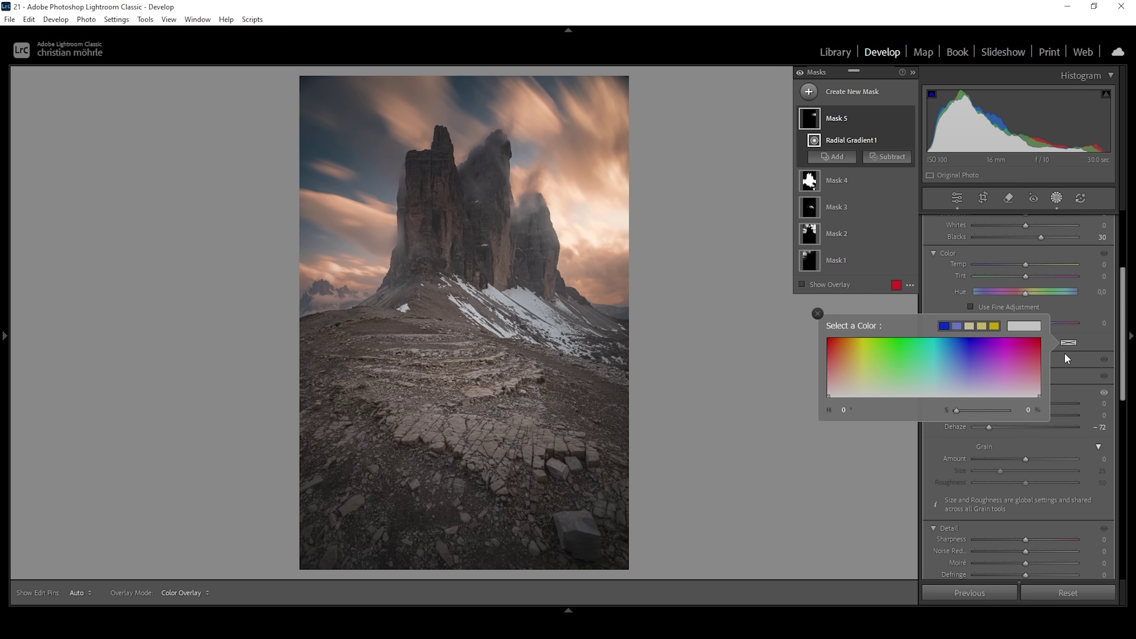
{"action": "left_click_drag", "start_coordinate": [844, 396], "coordinate": [847, 394]}
{"action": "left_click_drag", "start_coordinate": [958, 411], "coordinate": [981, 411]}
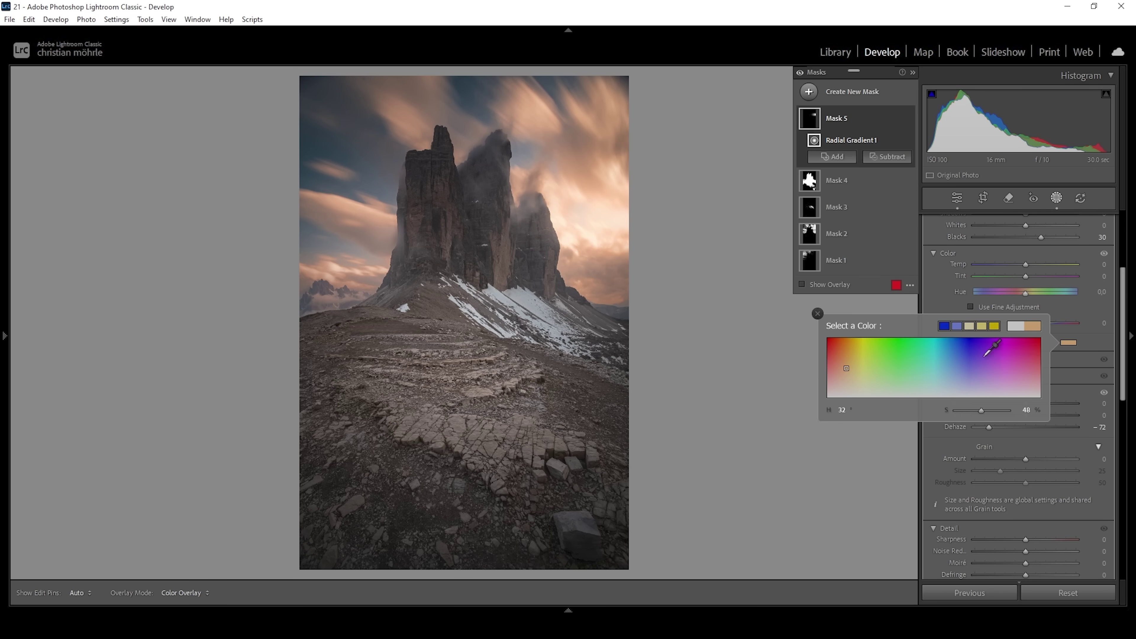
{"action": "left_click", "coordinate": [941, 281]}
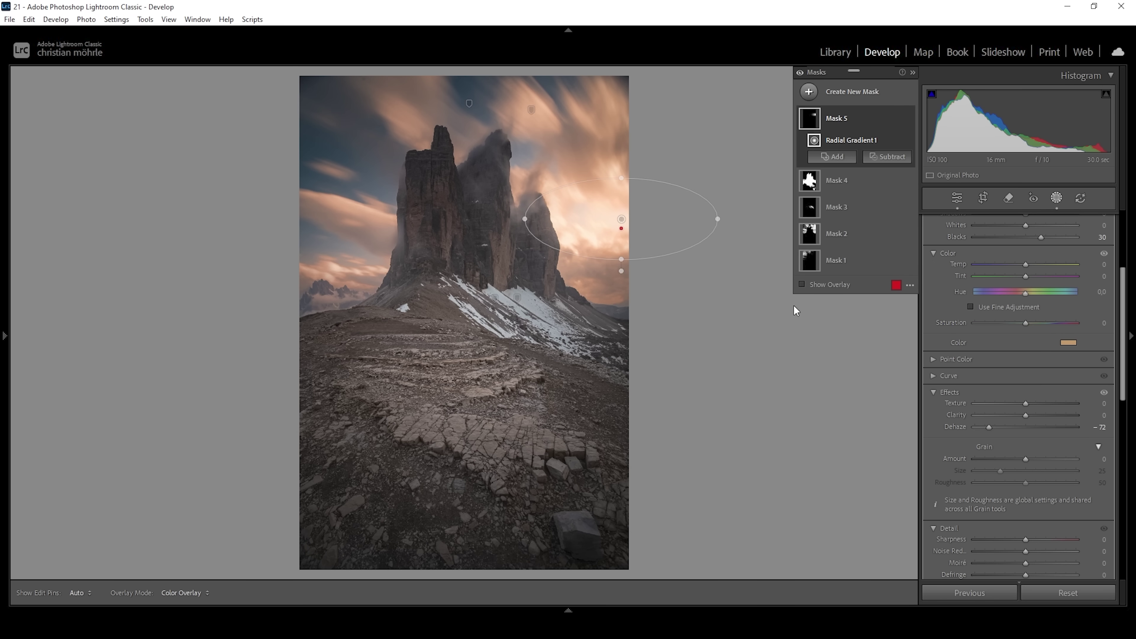
Create a mask from two small radial gradients, one in the gap beside the middle tower and one on the smallest tower's right edge
{"action": "right_click", "coordinate": [803, 111]}
{"action": "left_click", "coordinate": [863, 245]}
{"action": "key", "text": "shift+m"}
{"action": "mouse_move", "coordinate": [516, 192]}
{"action": "left_mouse_down"}
{"action": "mouse_move", "coordinate": [522, 210]}
{"action": "mouse_move", "coordinate": [517, 193]}
{"action": "left_mouse_up"}
{"action": "left_click", "coordinate": [836, 157]}
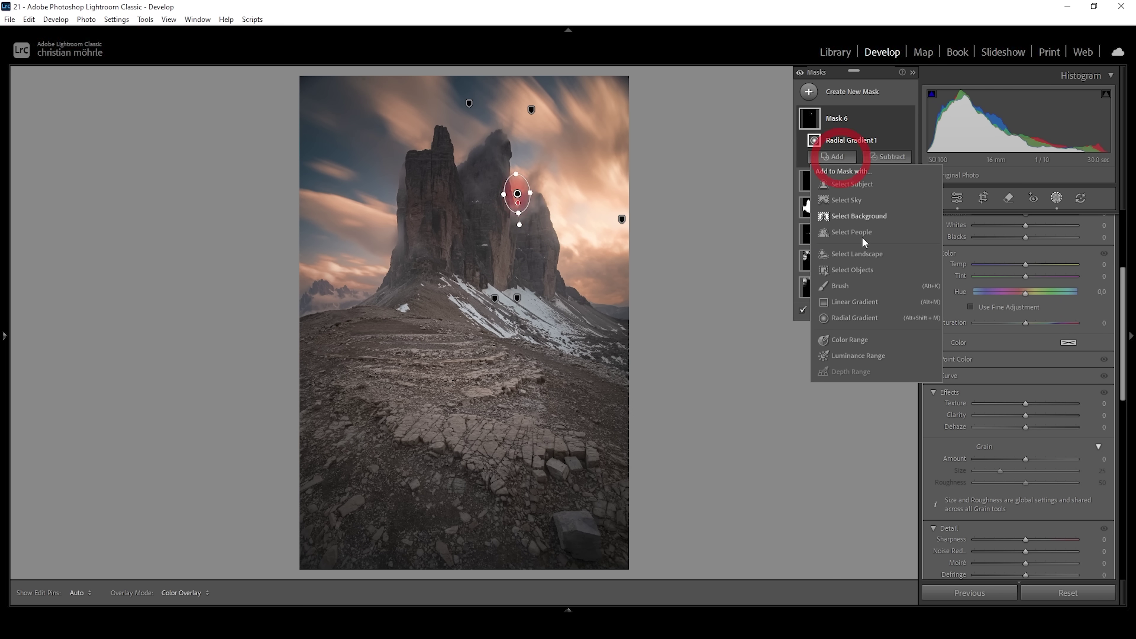
{"action": "left_click", "coordinate": [849, 318]}
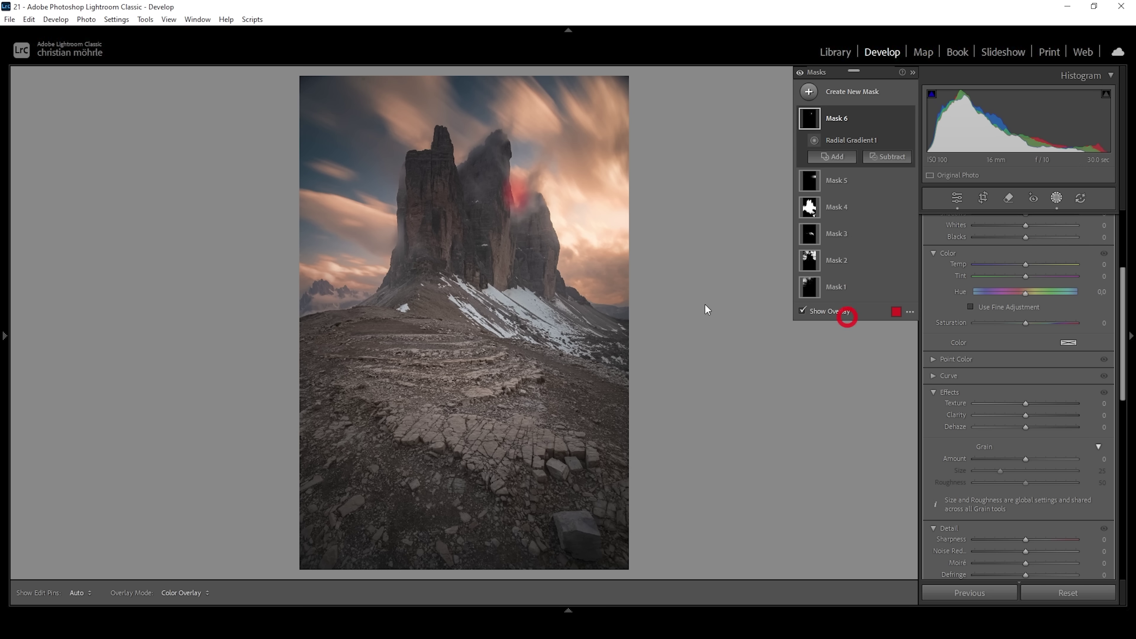
{"action": "mouse_move", "coordinate": [557, 218]}
{"action": "left_mouse_down"}
{"action": "mouse_move", "coordinate": [581, 249]}
{"action": "mouse_move", "coordinate": [538, 224]}
{"action": "mouse_move", "coordinate": [555, 220]}
{"action": "left_mouse_up"}
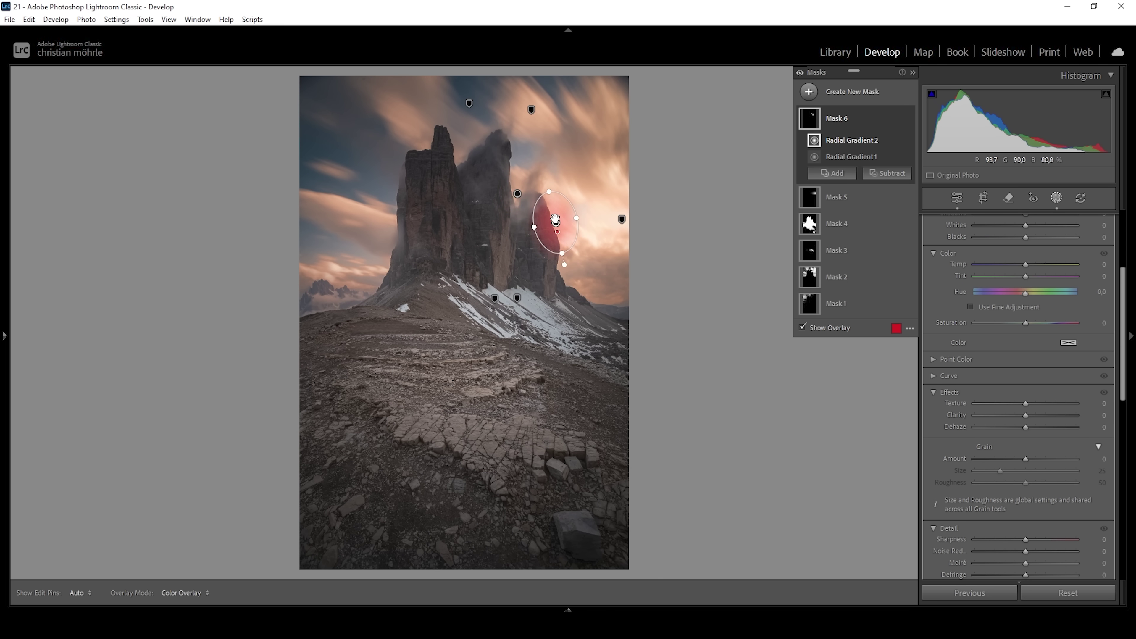
Set the tower-edge mask's Dehaze to -20 and Blacks to 30, compare the photo with all masks off and on, and leave masking
{"action": "left_click_drag", "start_coordinate": [1026, 427], "coordinate": [1016, 427]}
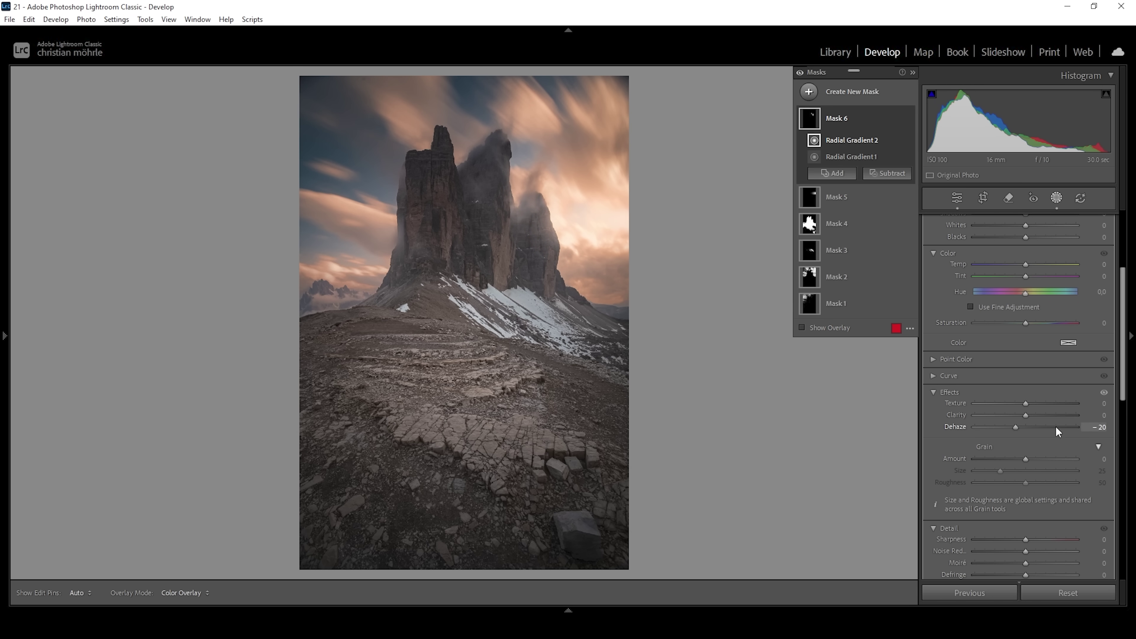
{"action": "scroll", "coordinate": [1069, 393], "scroll_direction": "up", "scroll_amount": 3}
{"action": "left_click_drag", "start_coordinate": [1025, 315], "coordinate": [1041, 316]}
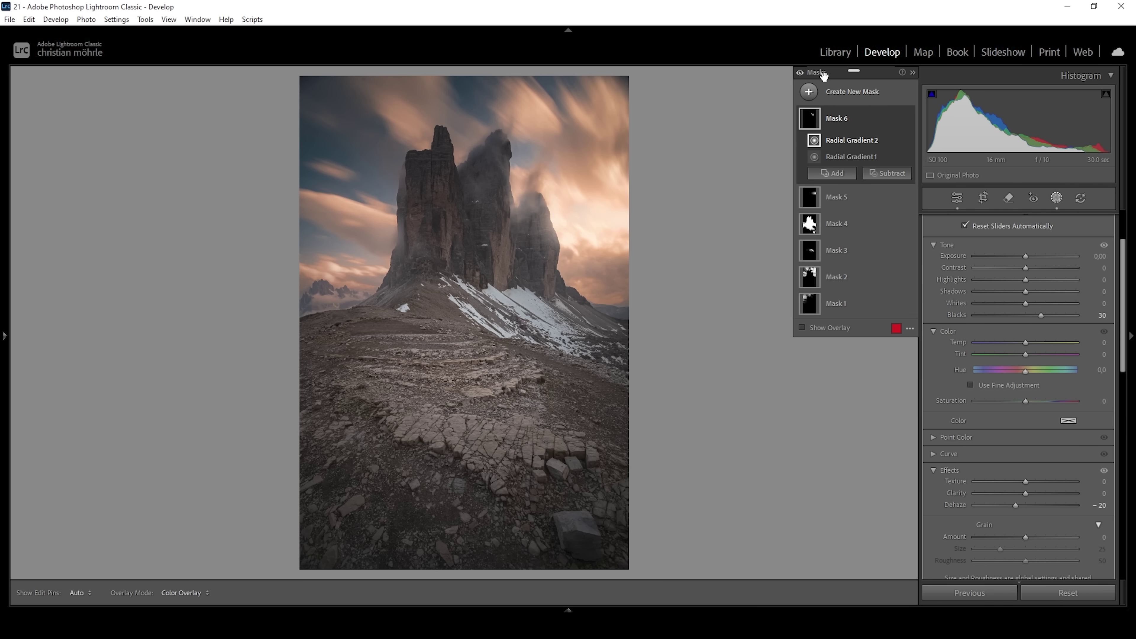
{"action": "left_click", "coordinate": [800, 73]}
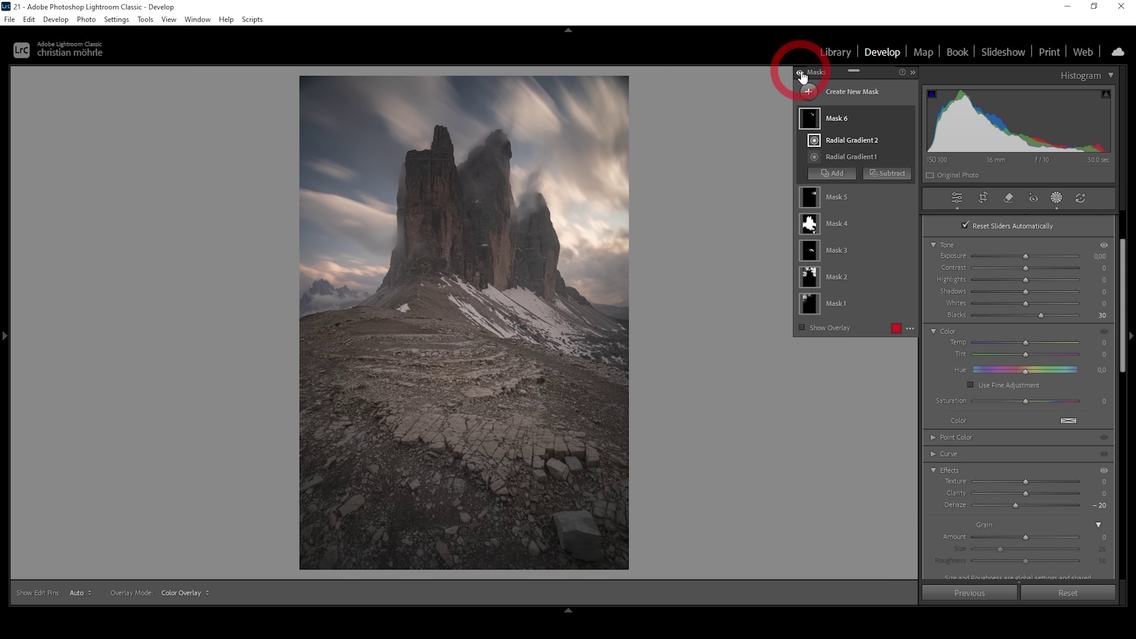
{"action": "left_click", "coordinate": [800, 73]}
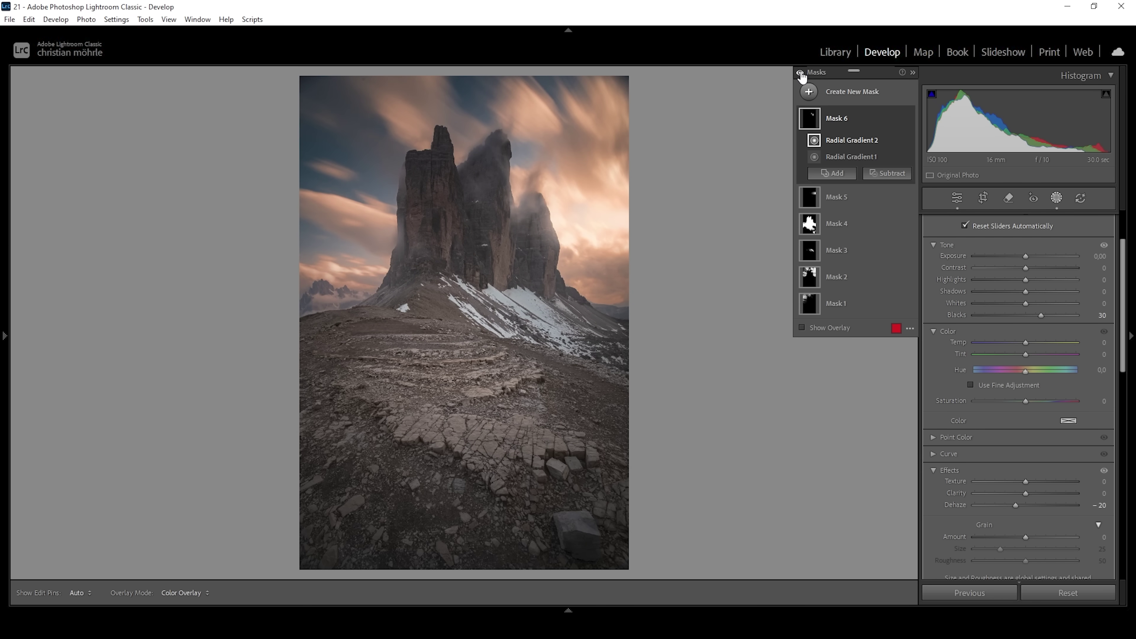
{"action": "left_click", "coordinate": [957, 198]}
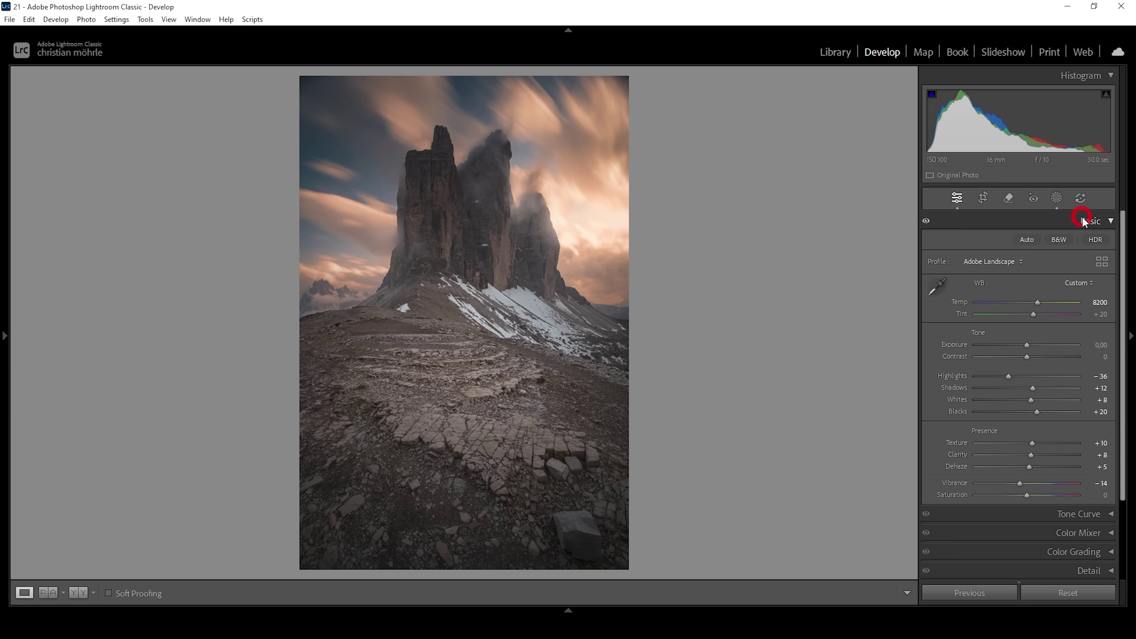
Color grade the highlights with a warm orange, setting Hue to 32 and Saturation to 24
{"action": "left_click", "coordinate": [1082, 220]}
{"action": "left_click", "coordinate": [1055, 277]}
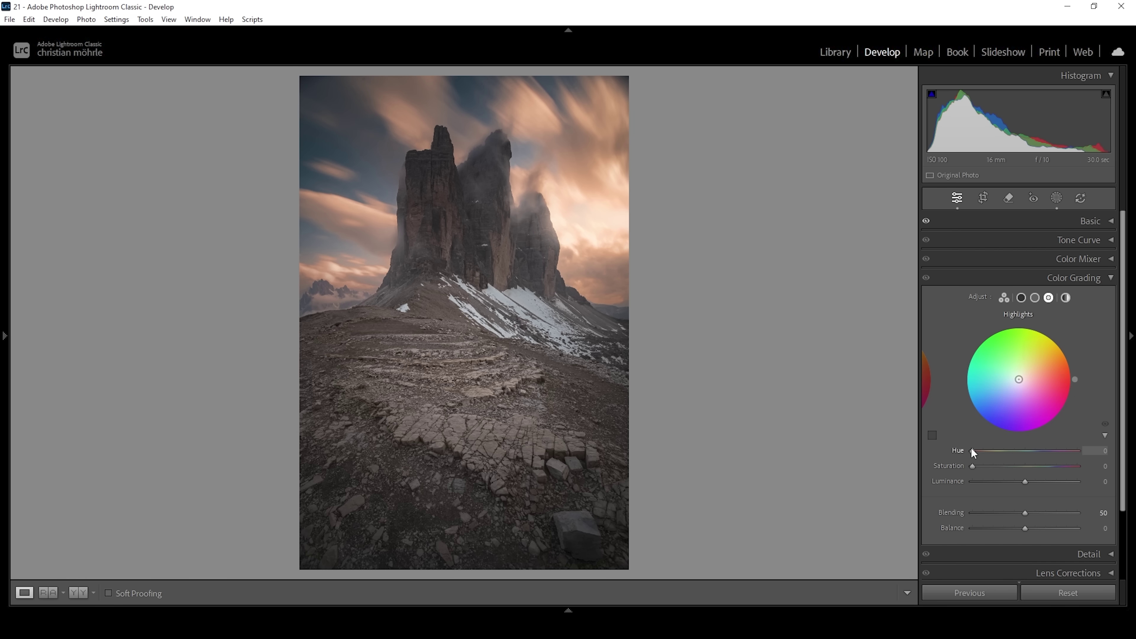
{"action": "mouse_move", "coordinate": [975, 450]}
{"action": "left_mouse_down"}
{"action": "mouse_move", "coordinate": [974, 463]}
{"action": "mouse_move", "coordinate": [995, 463]}
{"action": "left_mouse_up"}
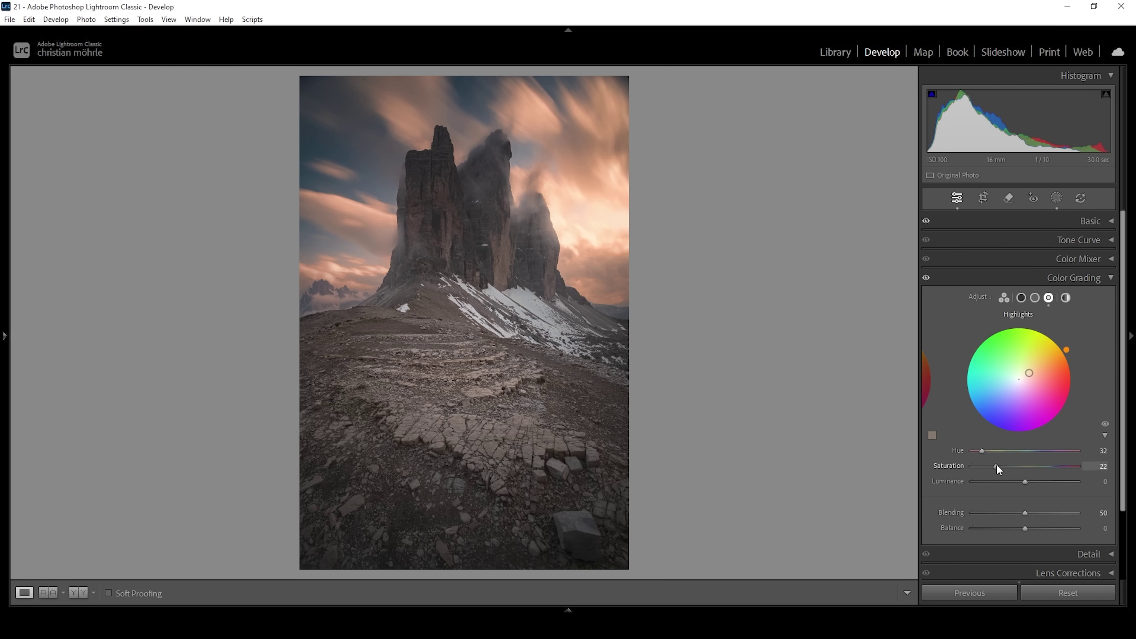
{"action": "left_click_drag", "start_coordinate": [998, 464], "coordinate": [997, 463]}
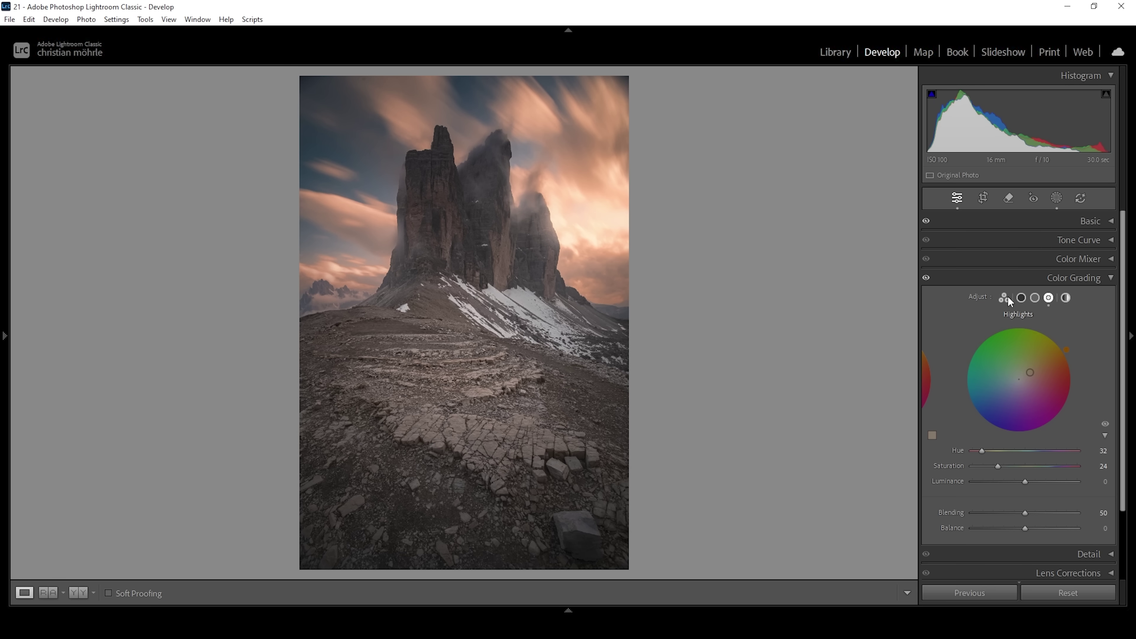
Color grade the midtones with a blue hue at a low saturation
{"action": "left_click", "coordinate": [1035, 297]}
{"action": "left_click_drag", "start_coordinate": [994, 453], "coordinate": [1037, 455]}
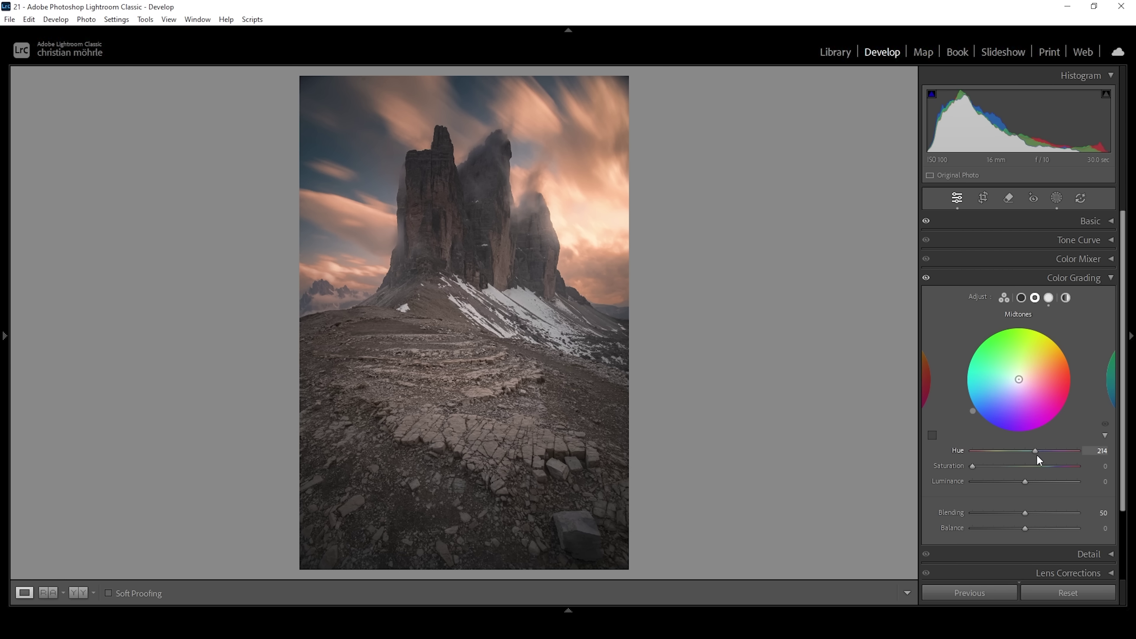
{"action": "left_click_drag", "start_coordinate": [1036, 455], "coordinate": [1039, 454]}
{"action": "left_click_drag", "start_coordinate": [972, 466], "coordinate": [978, 467]}
{"action": "left_click", "coordinate": [1111, 278]}
Calibrate the Blue Primary by setting its Hue to -10 and slightly raising its Saturation
{"action": "left_click", "coordinate": [1088, 392]}
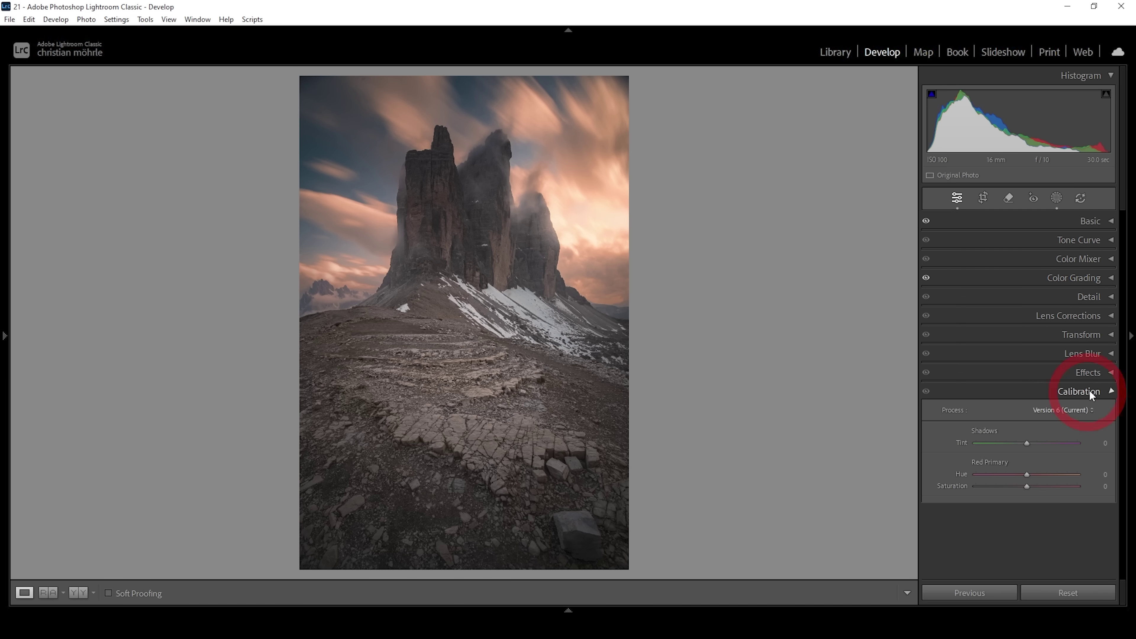
{"action": "left_click_drag", "start_coordinate": [1026, 555], "coordinate": [1023, 559]}
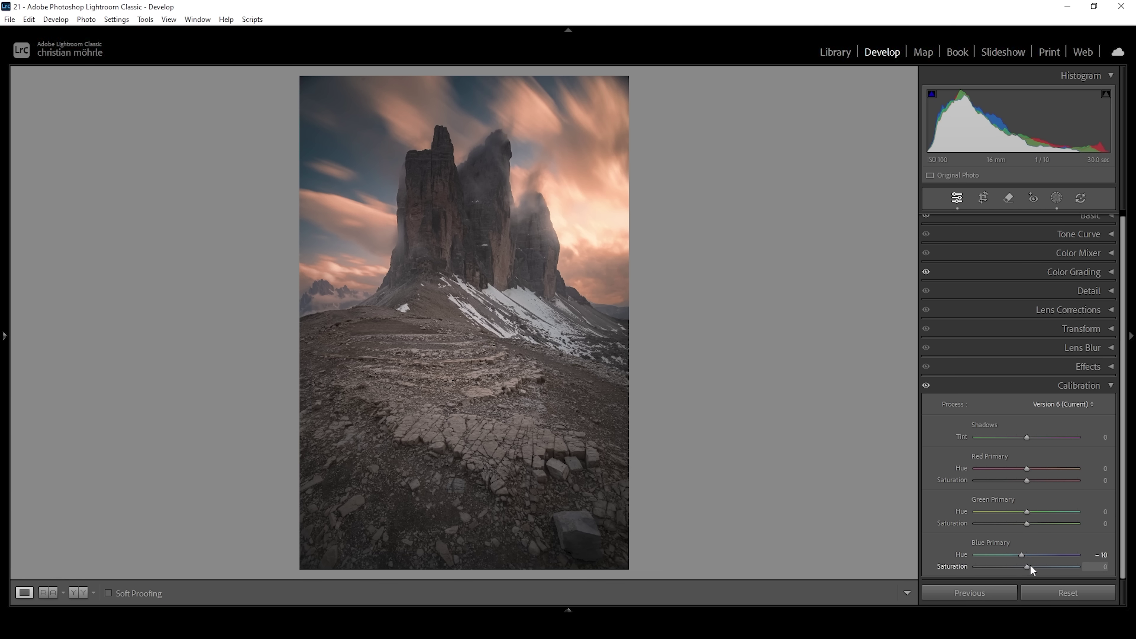
{"action": "left_click_drag", "start_coordinate": [1030, 564], "coordinate": [1035, 565]}
{"action": "left_click", "coordinate": [1101, 388]}
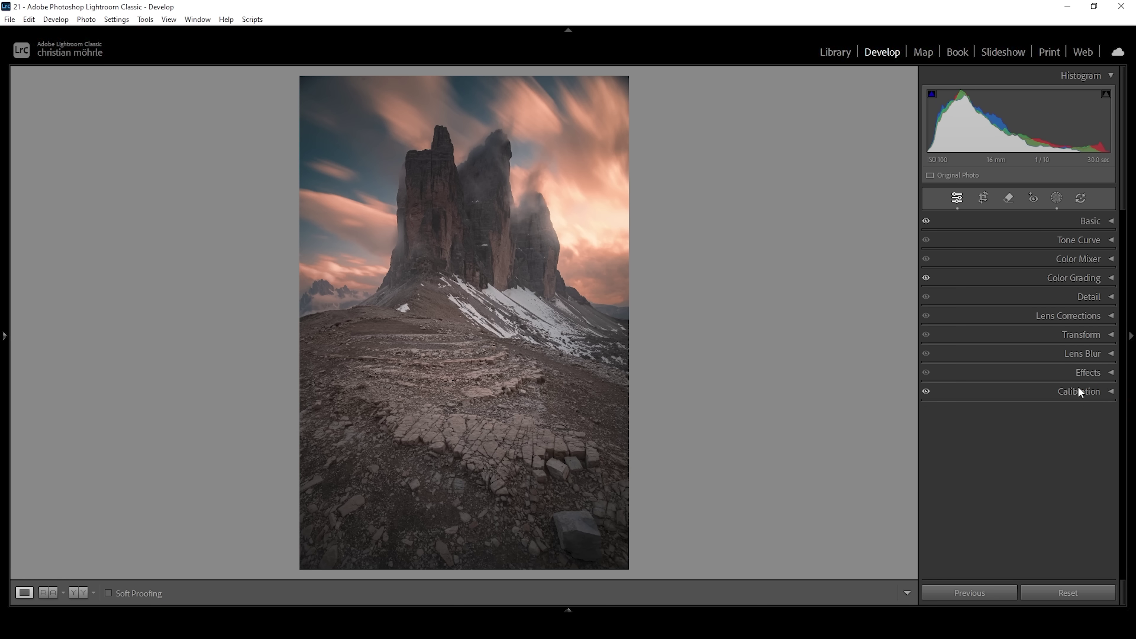
Sharpen the photo with Radius 0.5, Detail 100, Masking 65 and Amount 96
{"action": "left_click", "coordinate": [1089, 295]}
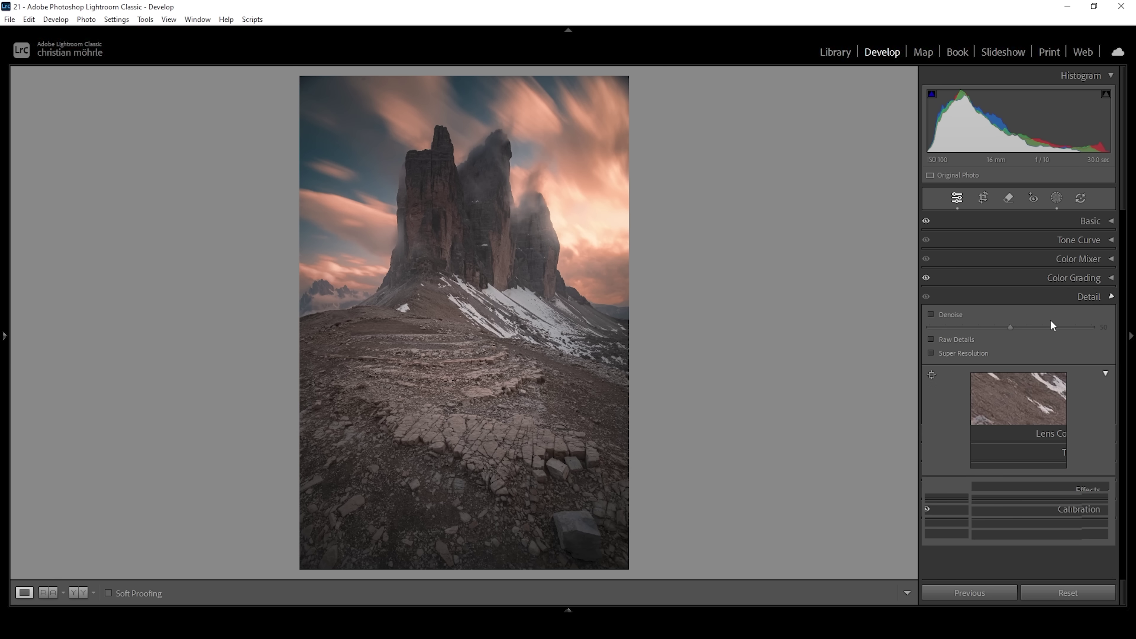
{"action": "scroll", "coordinate": [1075, 472], "scroll_direction": "down", "scroll_amount": 1}
{"action": "mouse_move", "coordinate": [997, 487]}
{"action": "left_mouse_down"}
{"action": "mouse_move", "coordinate": [946, 490]}
{"action": "mouse_move", "coordinate": [1003, 501]}
{"action": "left_mouse_up"}
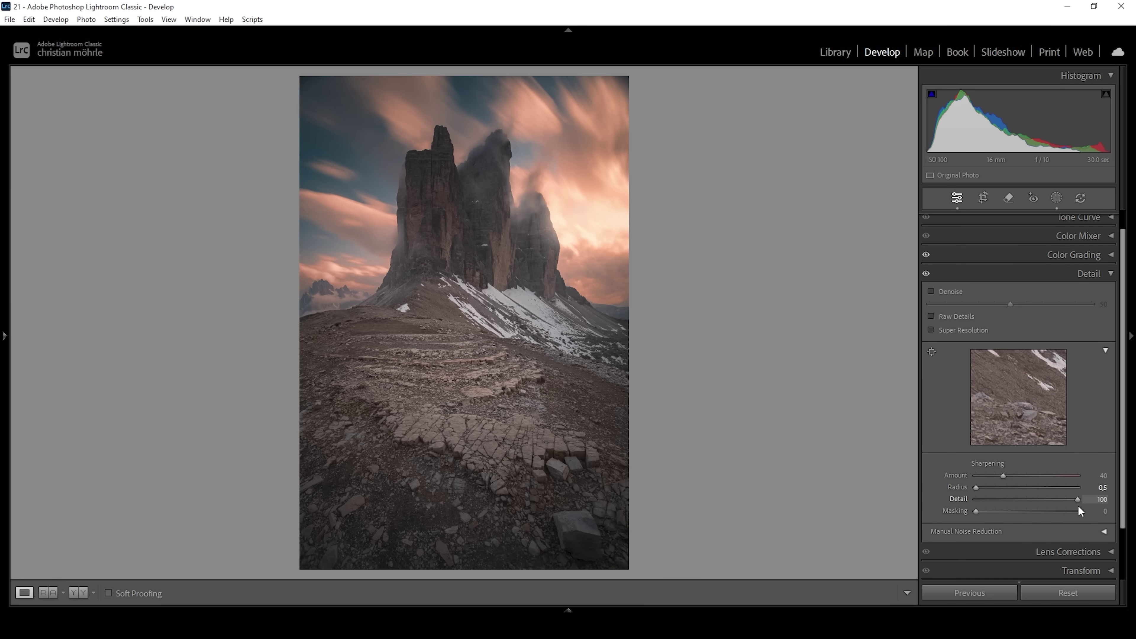
{"action": "left_click_drag", "start_coordinate": [984, 510], "coordinate": [1044, 511]}
{"action": "left_click_drag", "start_coordinate": [1001, 473], "coordinate": [1040, 475]}
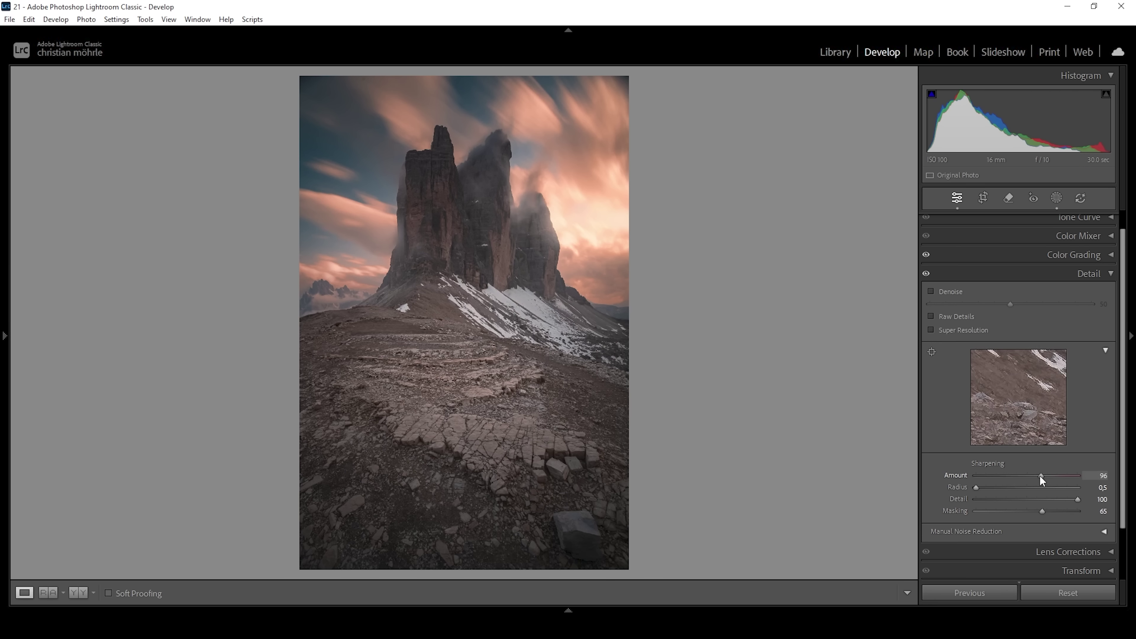